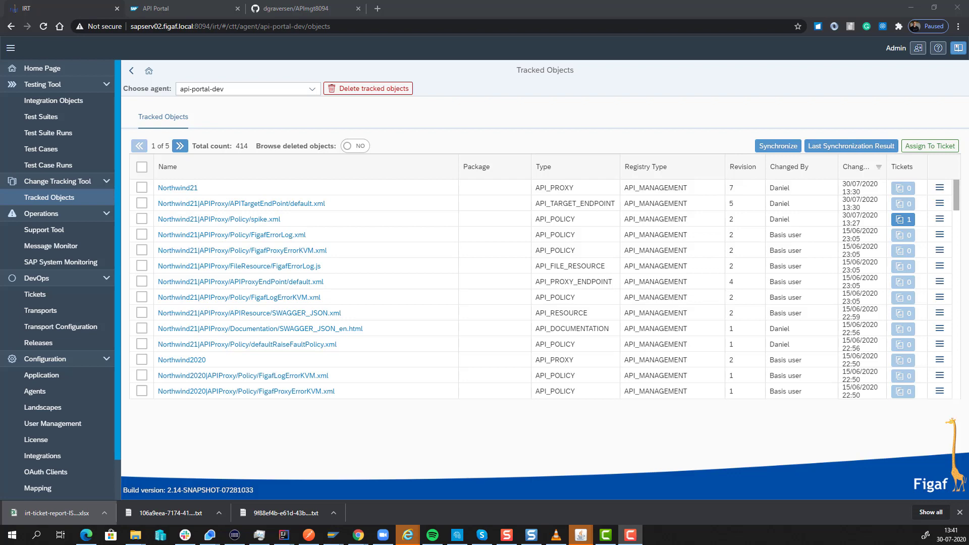
# Open the Northwind21 API's policies in the API Portal and view the spike policy in the ProxyEndpoint PreFlow.
pyautogui.click(156, 15)
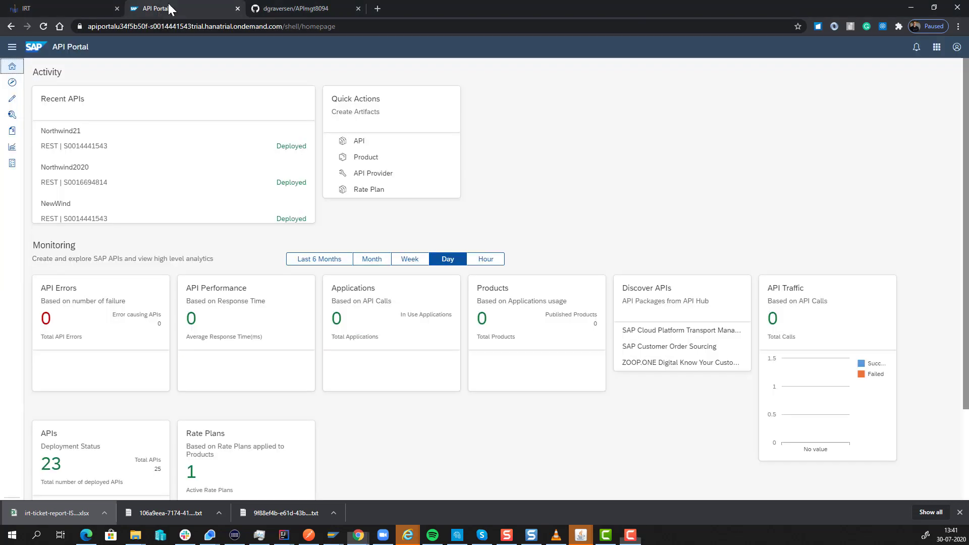
pyautogui.click(12, 101)
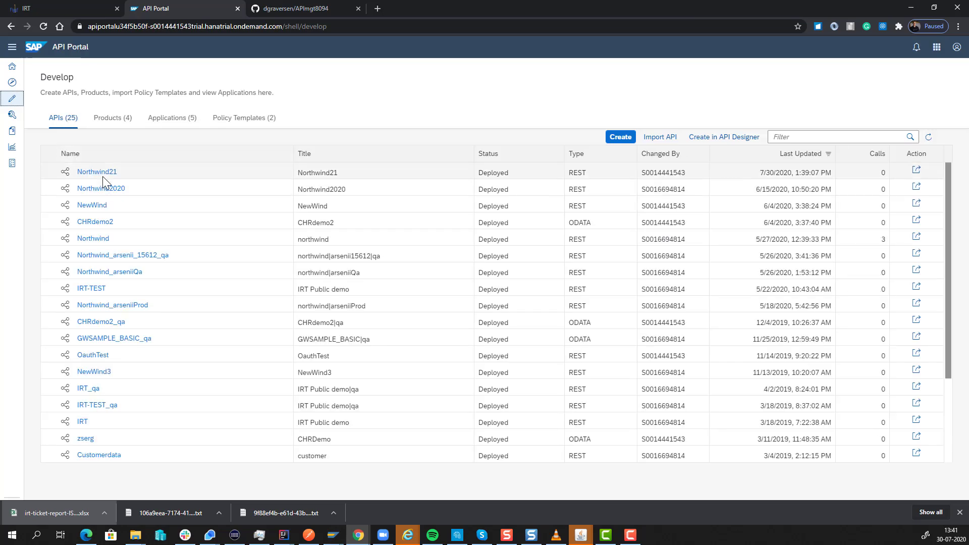
pyautogui.click(108, 174)
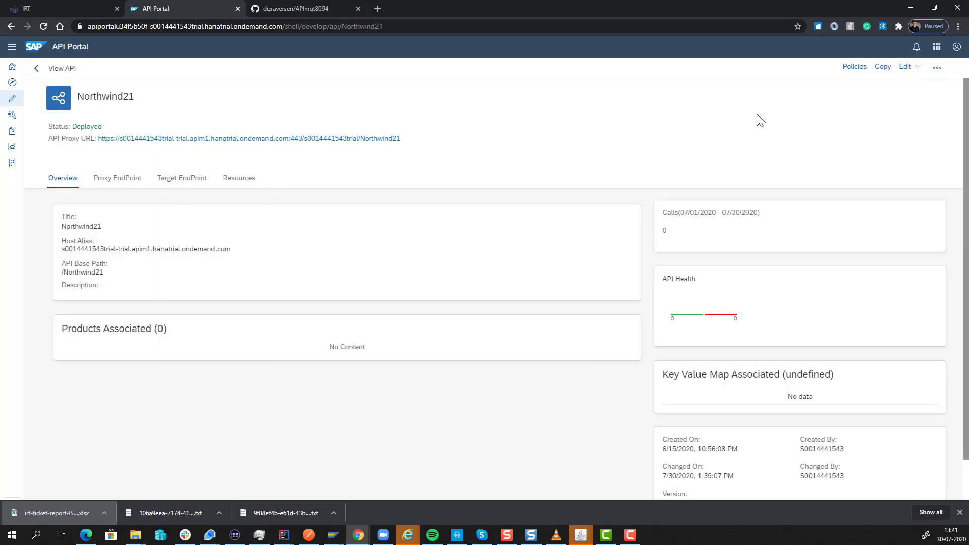
pyautogui.click(854, 67)
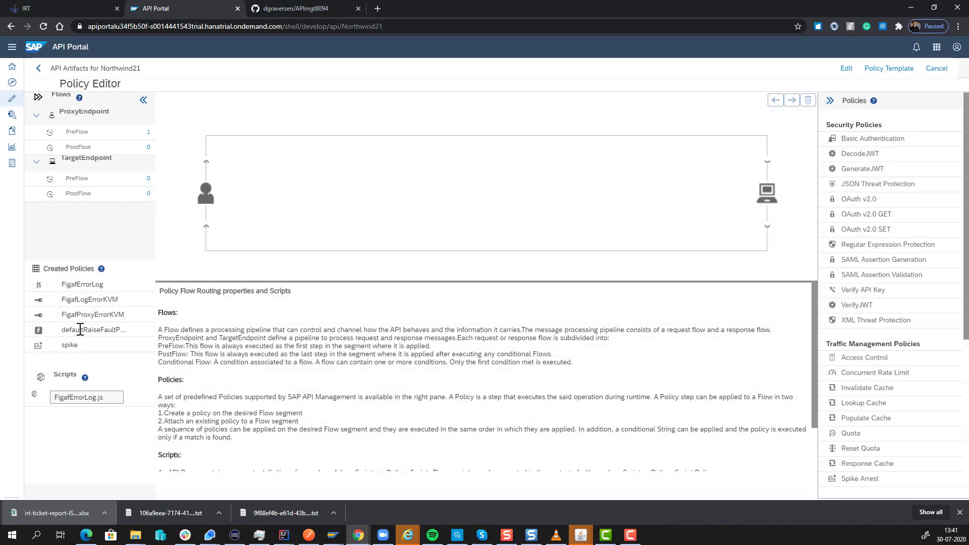
pyautogui.click(111, 134)
pyautogui.click(477, 144)
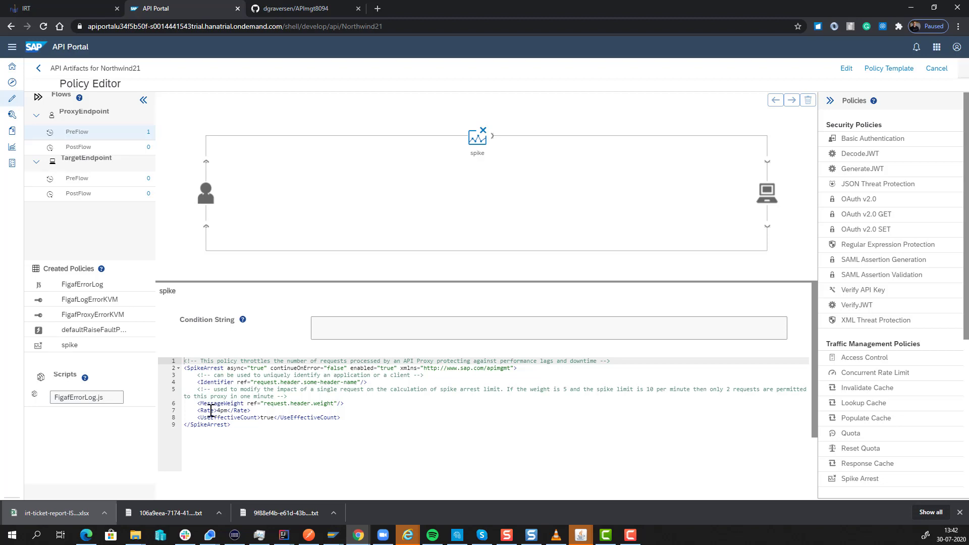
# Switch to IntelliJ IDEA and set the Rate in Northwind21's spike.xml policy to 10pm.
pyautogui.click(72, 14)
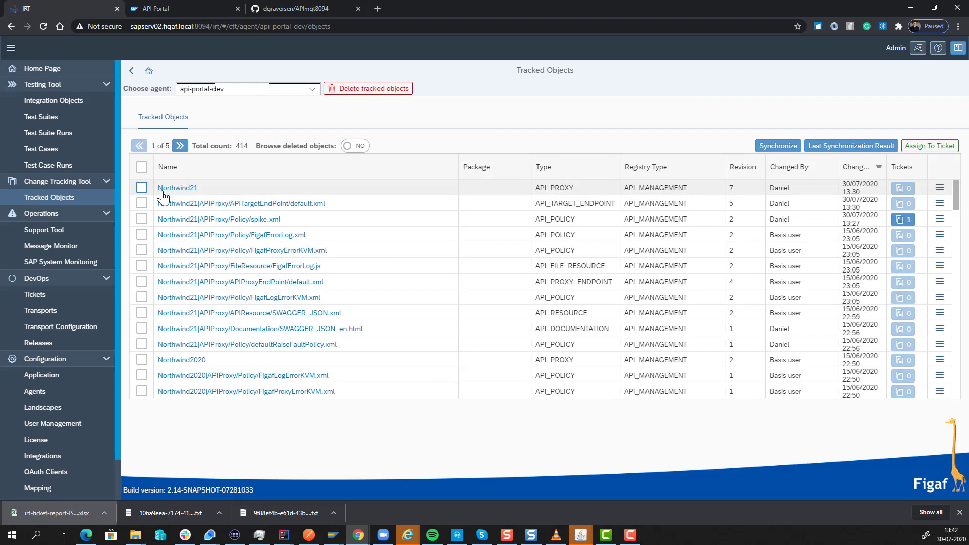
pyautogui.click(205, 15)
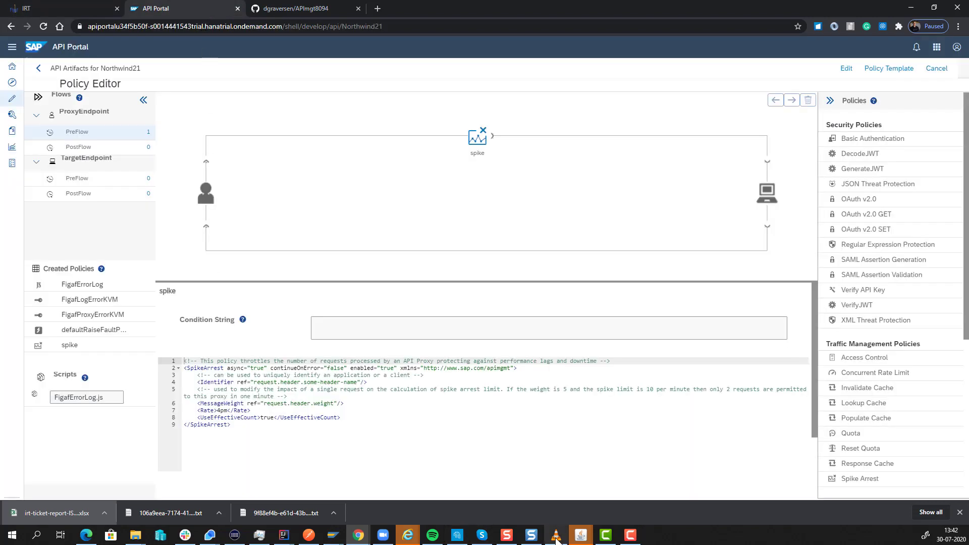
pyautogui.click(295, 540)
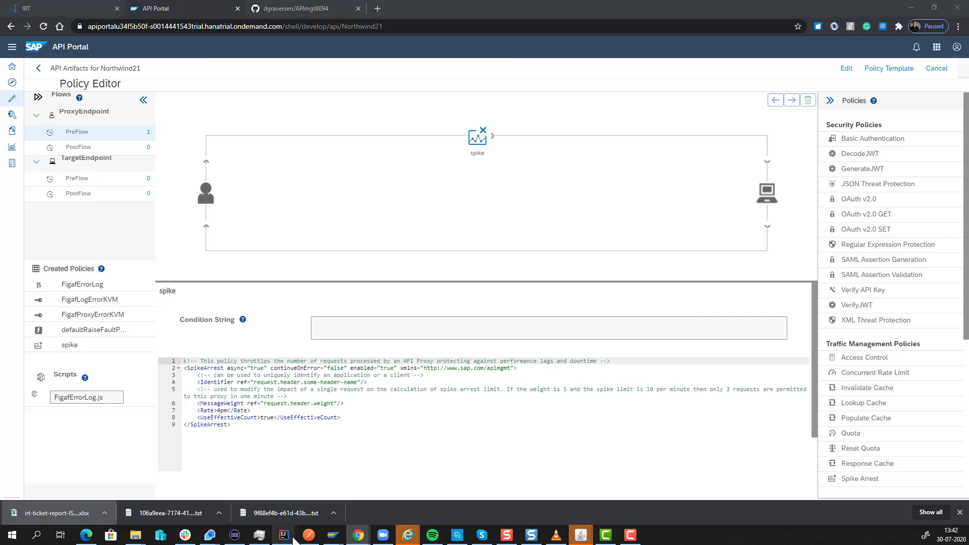
pyautogui.click(304, 502)
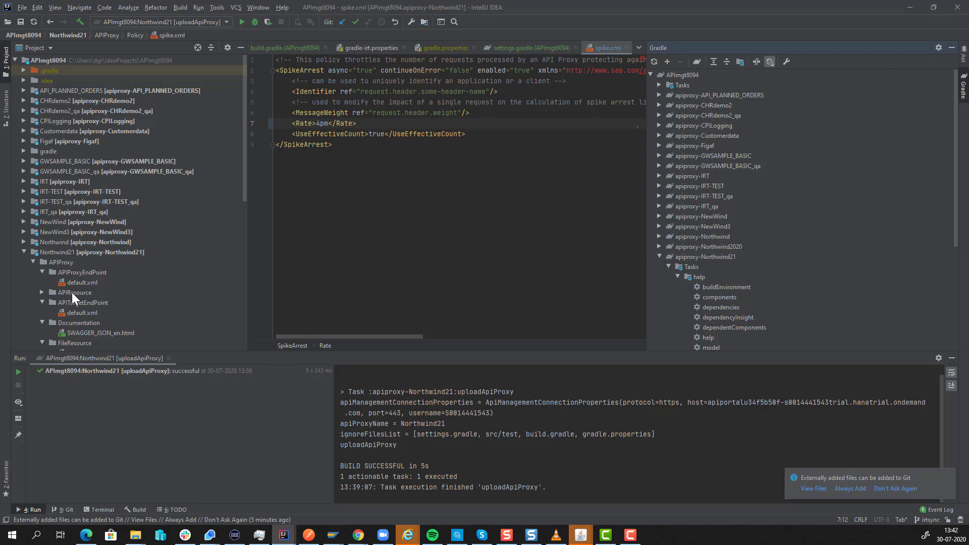
pyautogui.click(317, 123)
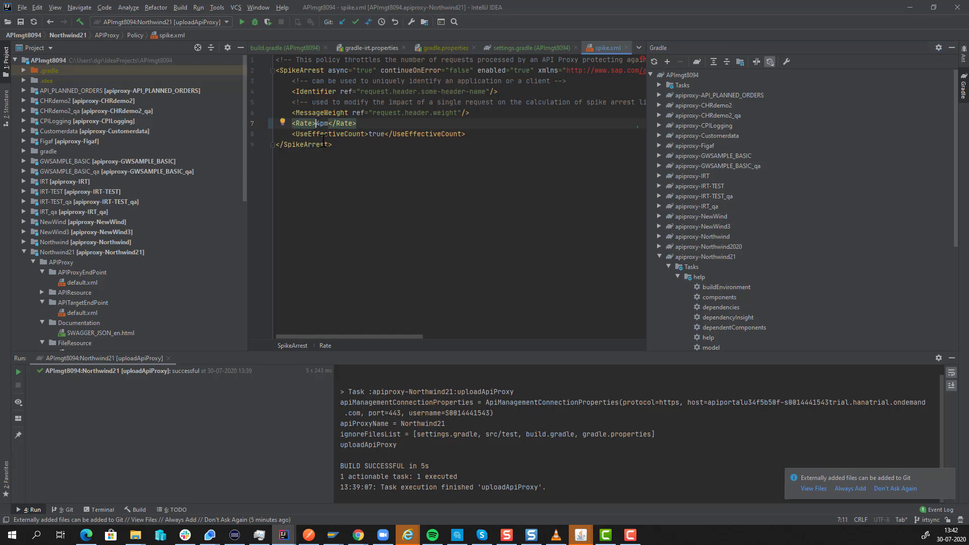
pyautogui.press('Delete')
pyautogui.write('10')
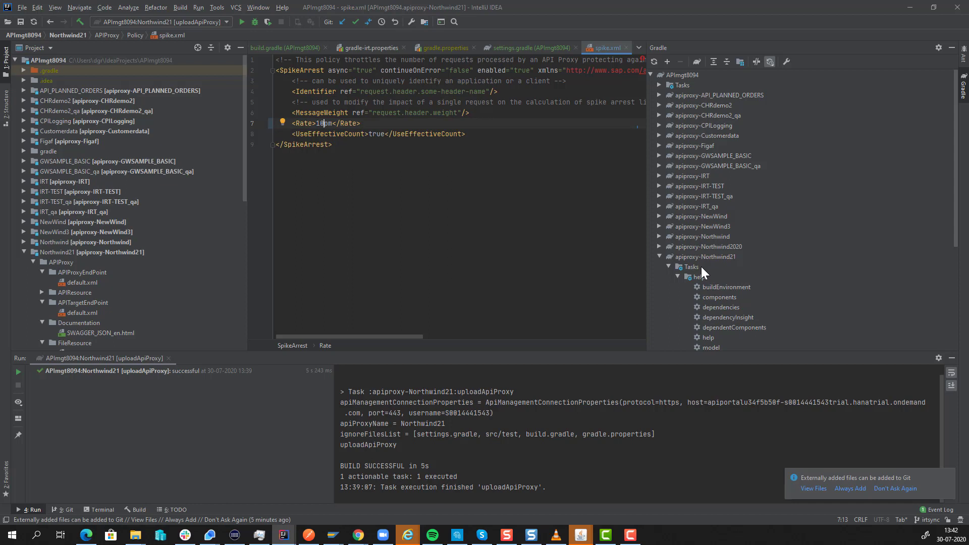
# Run the uploadApiProxy Gradle task for apiproxy-Northwind21 and return to the API Portal in the browser.
pyautogui.scroll(-4, 699, 272)
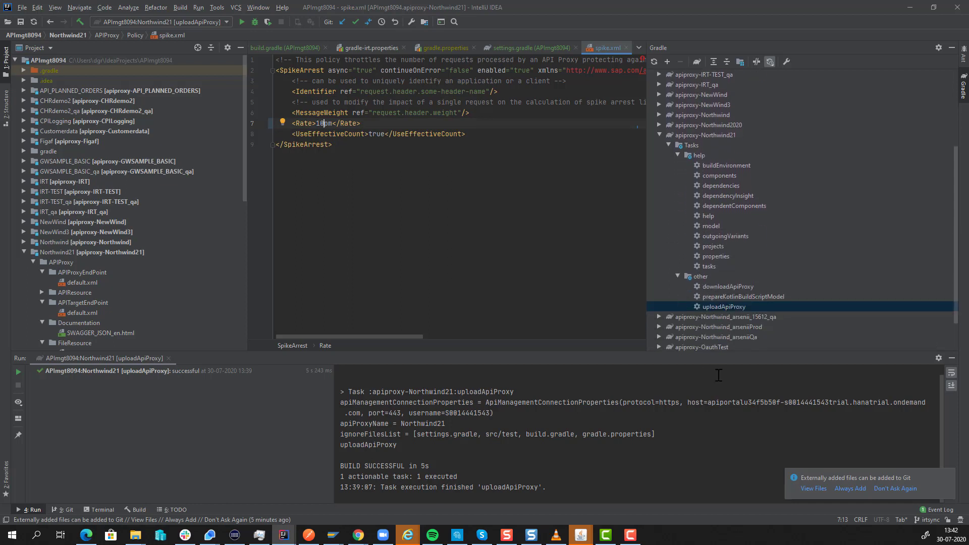
pyautogui.doubleClick(717, 307)
pyautogui.hotkey('alt', 'Tab')
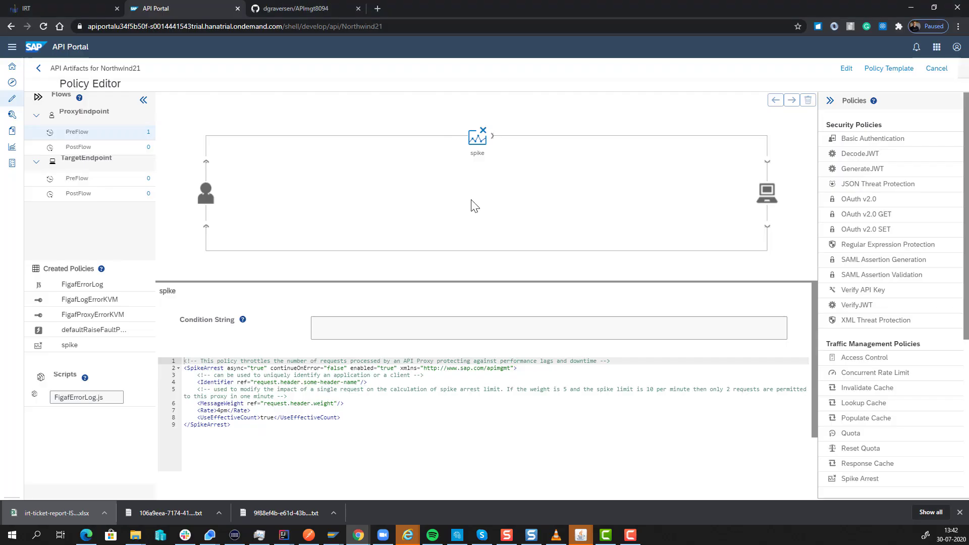
# Reload the Northwind21 API page and check the Rate of the spike policy in the ProxyEndpoint PreFlow.
pyautogui.click(44, 26)
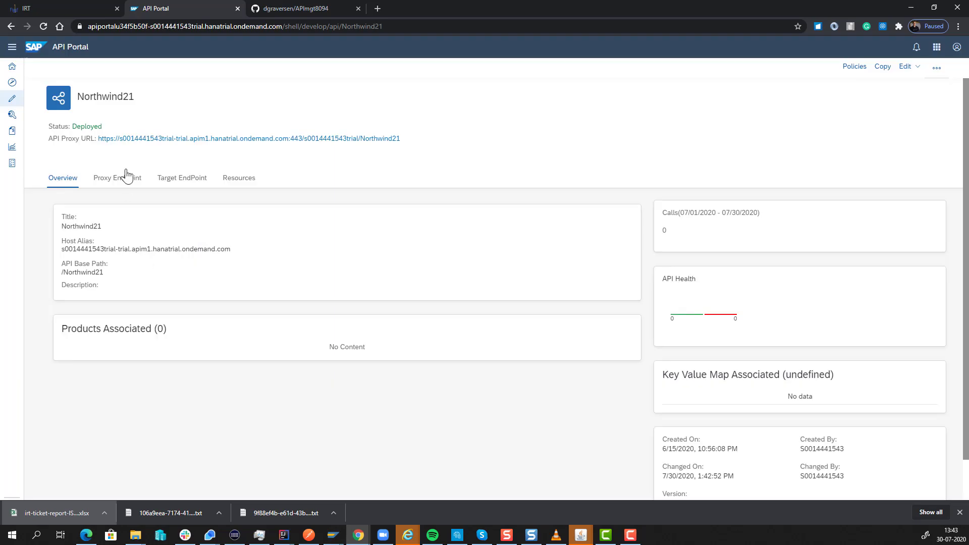
pyautogui.click(121, 178)
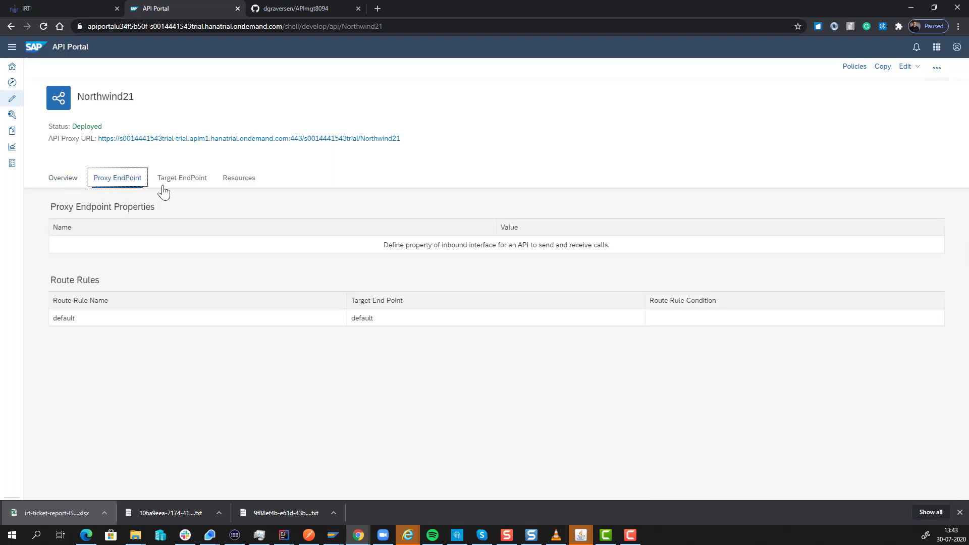
pyautogui.click(853, 68)
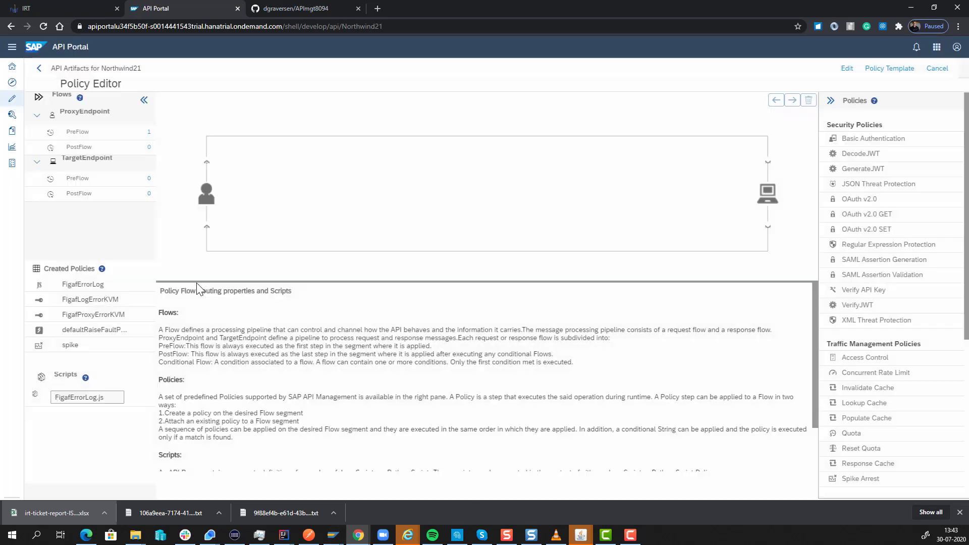
pyautogui.click(108, 132)
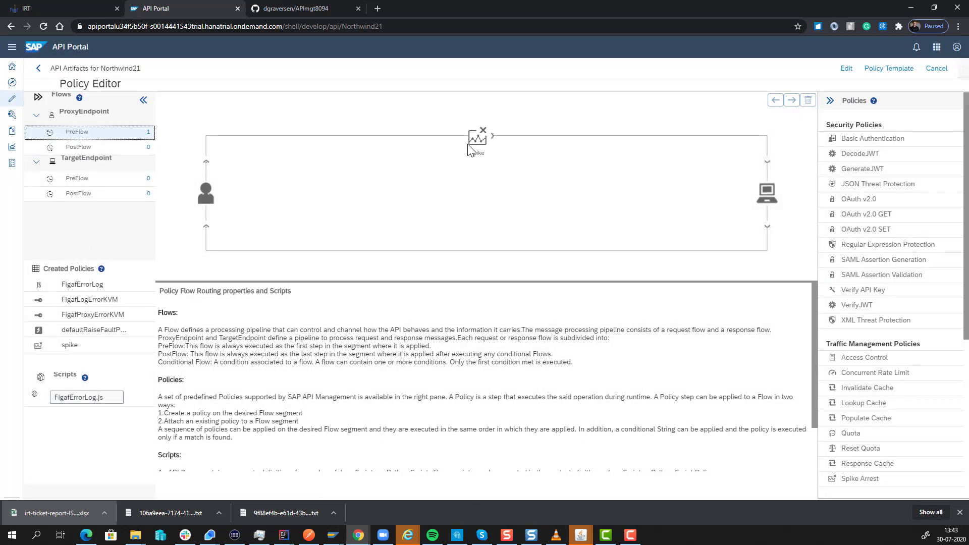
pyautogui.click(483, 146)
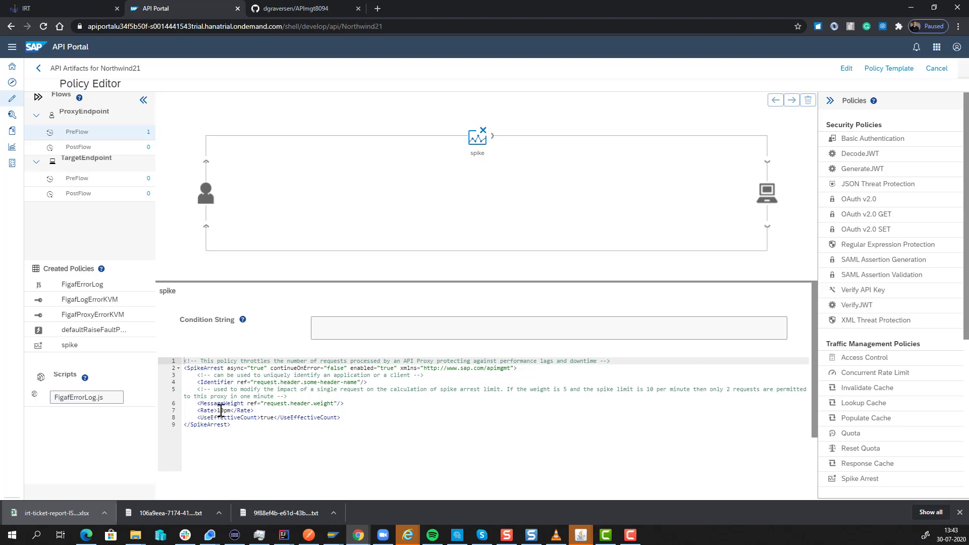
# Switch to IRT, synchronize the tracked objects of the api-portal-dev agent, and close the synchronization results once finished.
pyautogui.click(78, 9)
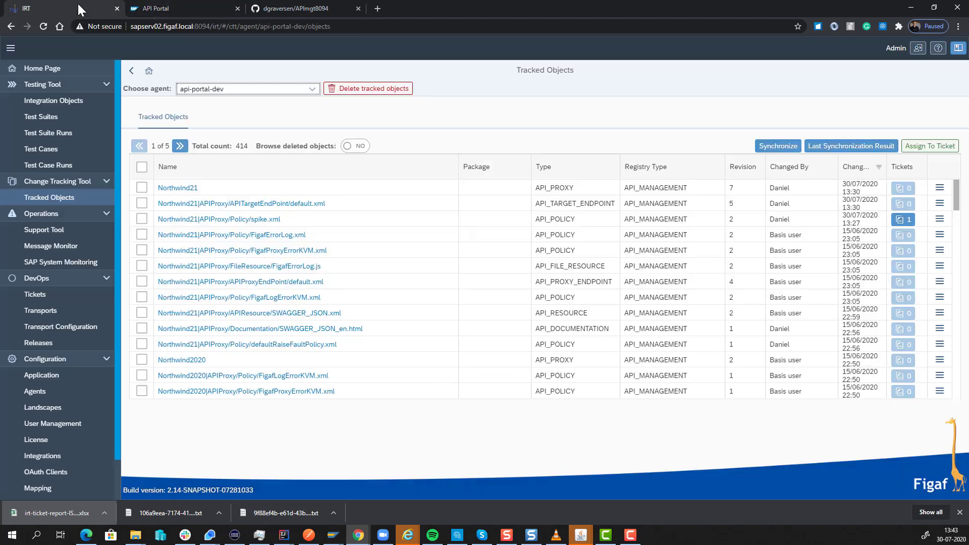
pyautogui.click(776, 146)
pyautogui.click(598, 464)
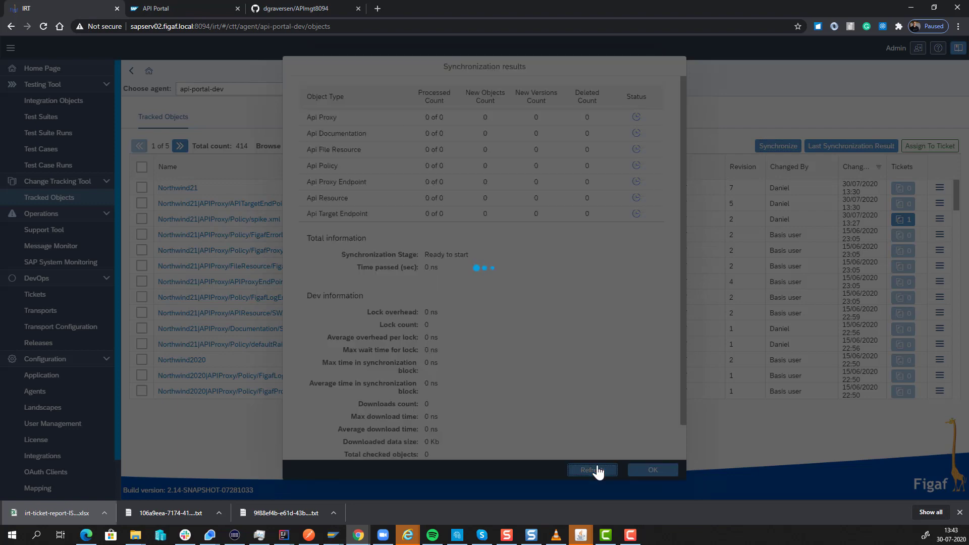
pyautogui.click(598, 467)
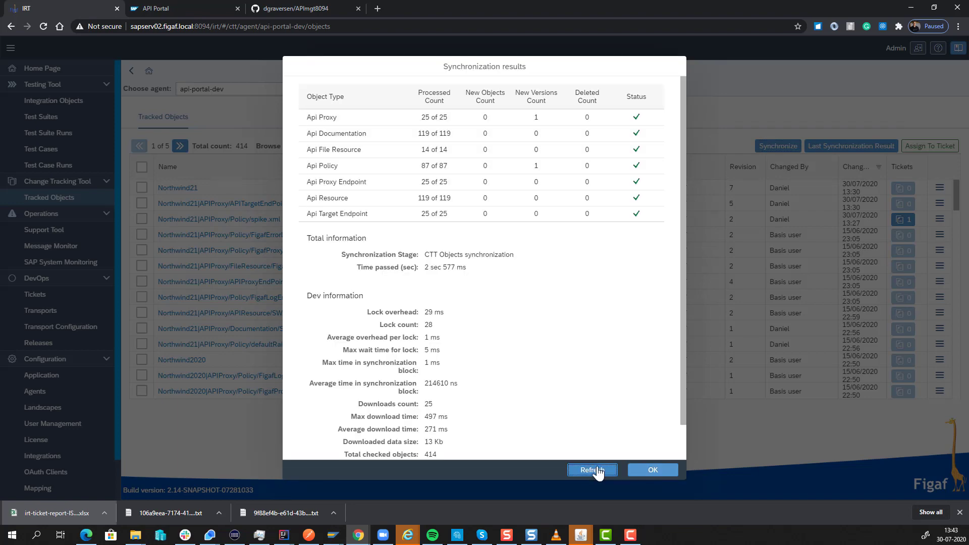
pyautogui.click(597, 470)
pyautogui.click(598, 470)
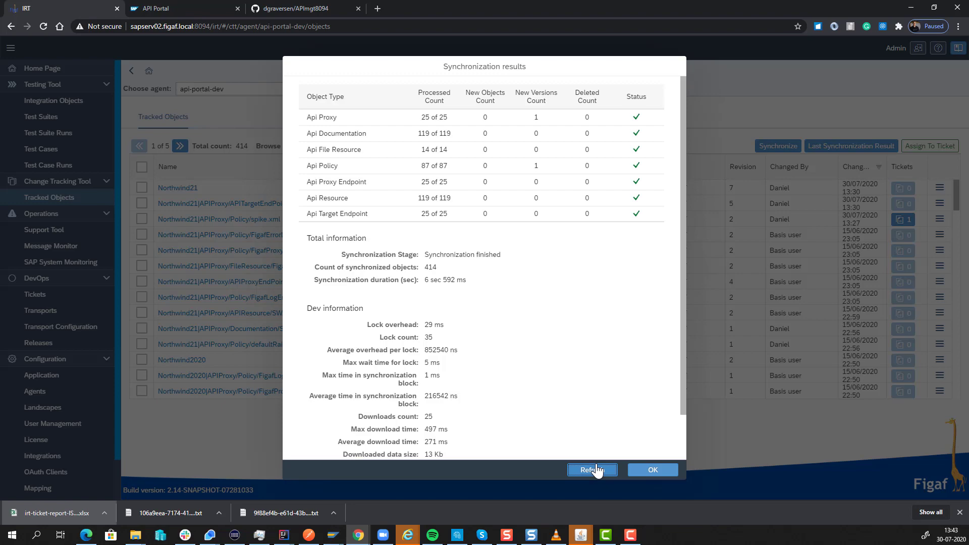
pyautogui.click(638, 470)
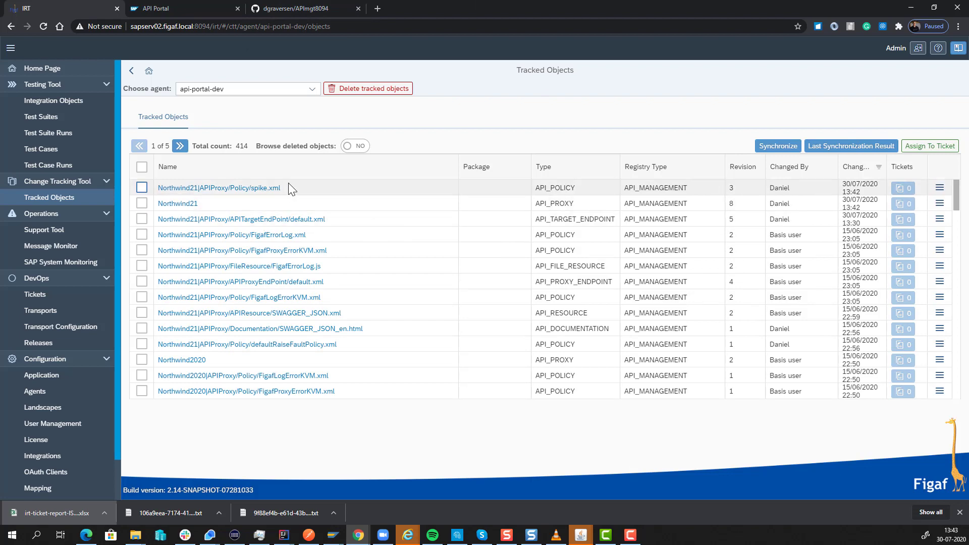
# Switch to the APImgt8094 repository on GitHub, reload it and open the irtsync branch.
pyautogui.click(288, 8)
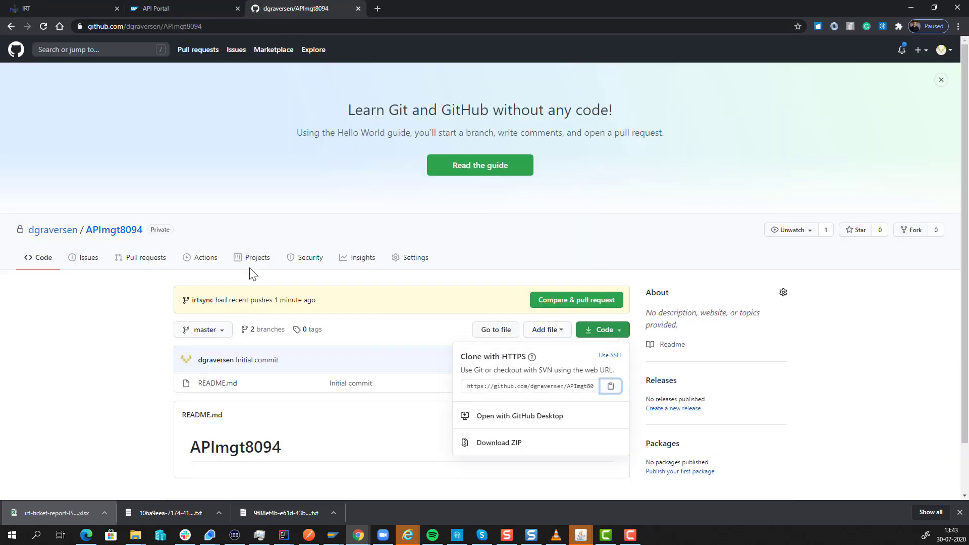
pyautogui.click(213, 332)
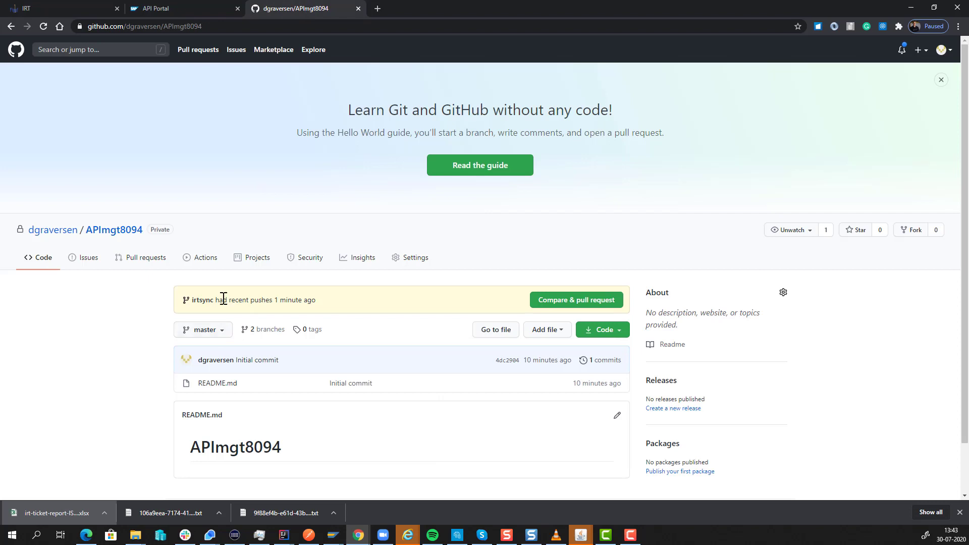
pyautogui.click(44, 26)
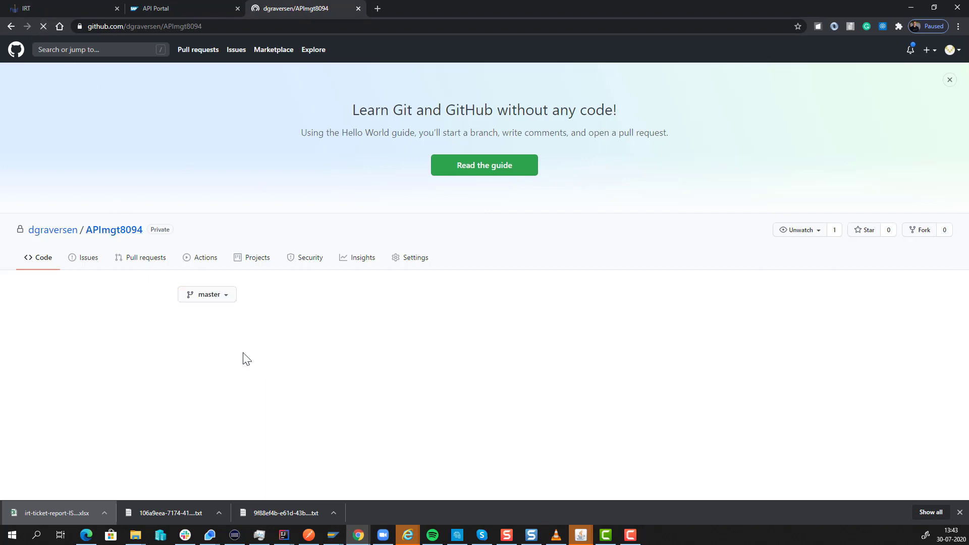
pyautogui.click(214, 295)
pyautogui.click(219, 331)
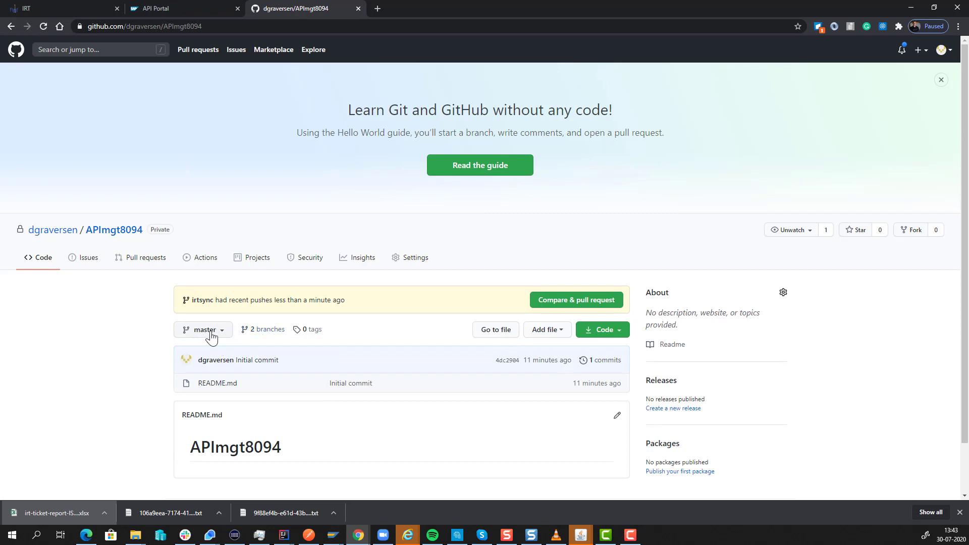
pyautogui.click(211, 337)
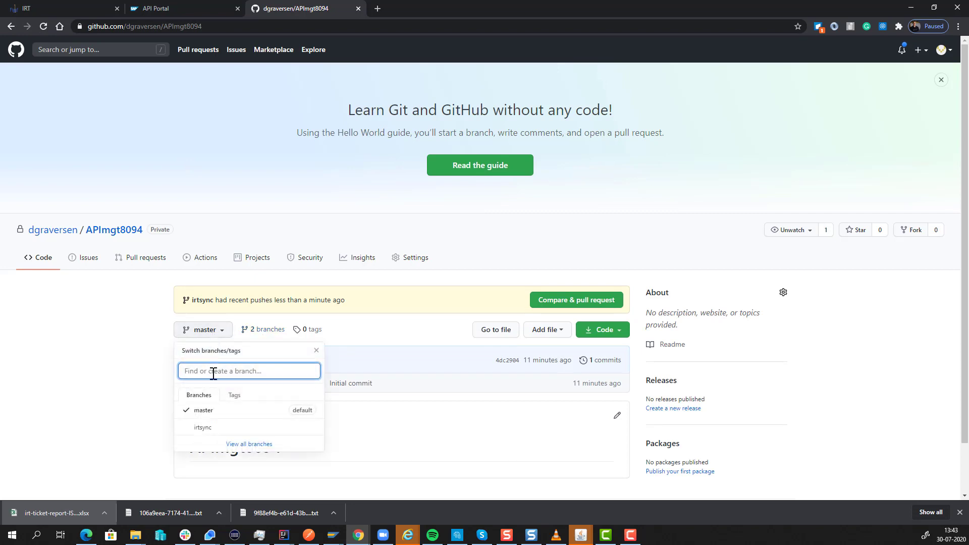
pyautogui.click(214, 428)
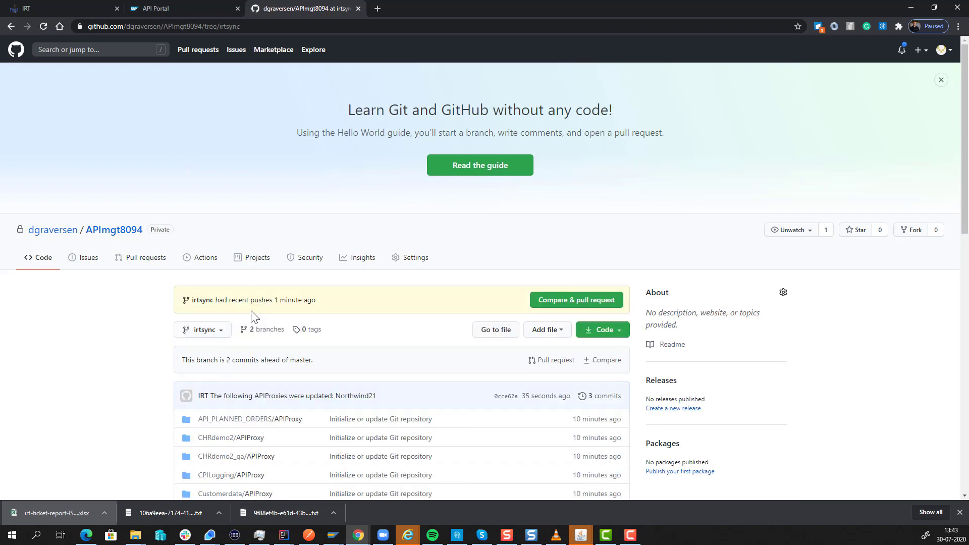
# Check the repository's branch overview, return to the irtsync branch and look over its folders.
pyautogui.click(270, 329)
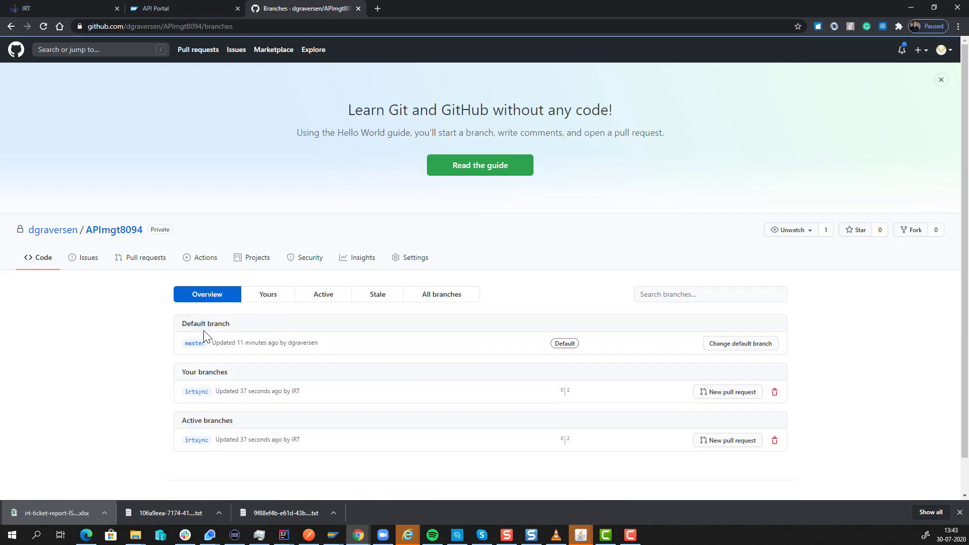
pyautogui.click(11, 26)
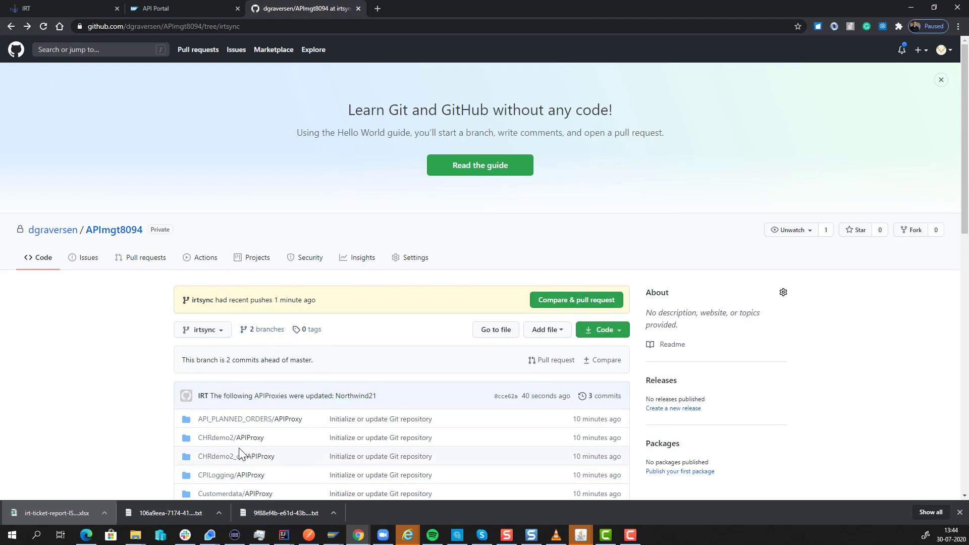
pyautogui.scroll(-1, 237, 454)
pyautogui.scroll(-1, 235, 448)
pyautogui.scroll(2, 245, 426)
# Reload the irtsync branch, open its latest commit for Northwind21 and review the Rate change in spike.xml.
pyautogui.click(45, 29)
pyautogui.click(247, 397)
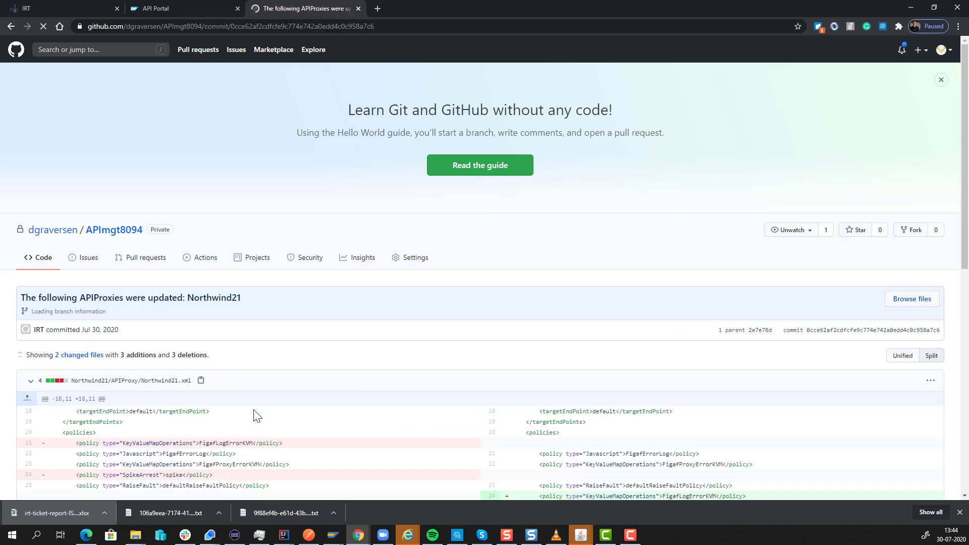
pyautogui.scroll(-6, 187, 437)
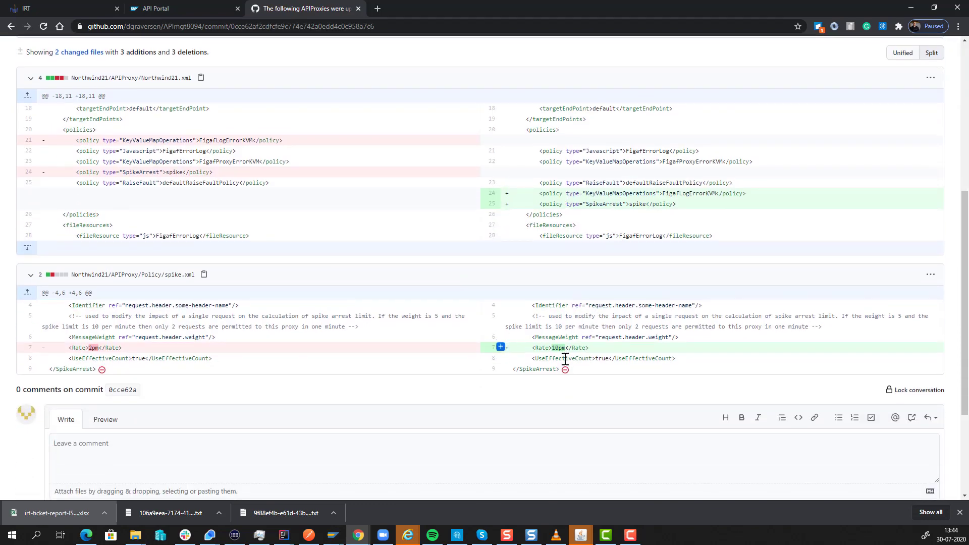
# Switch to IRT, select the Northwind21 proxy and its spike.xml policy, and start assigning them to a ticket.
pyautogui.click(71, 10)
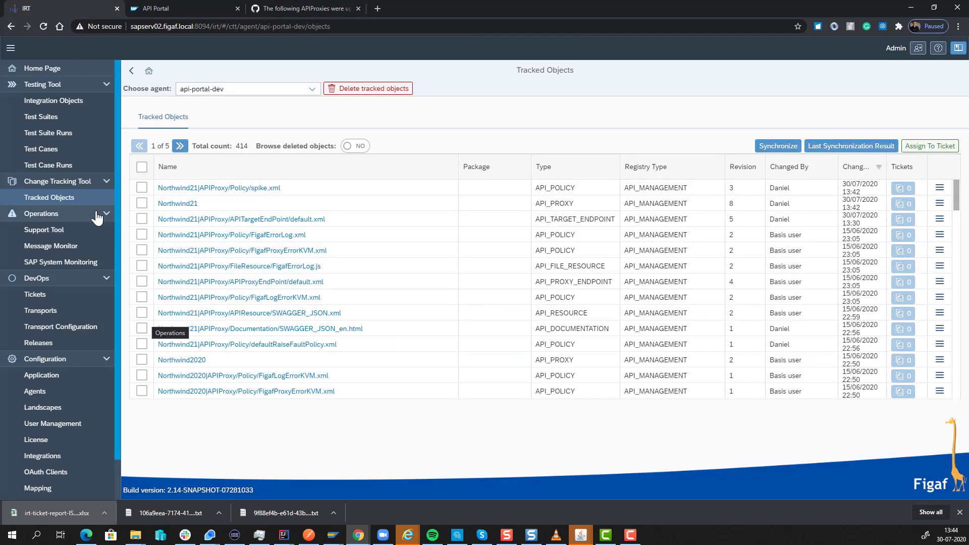
pyautogui.click(142, 204)
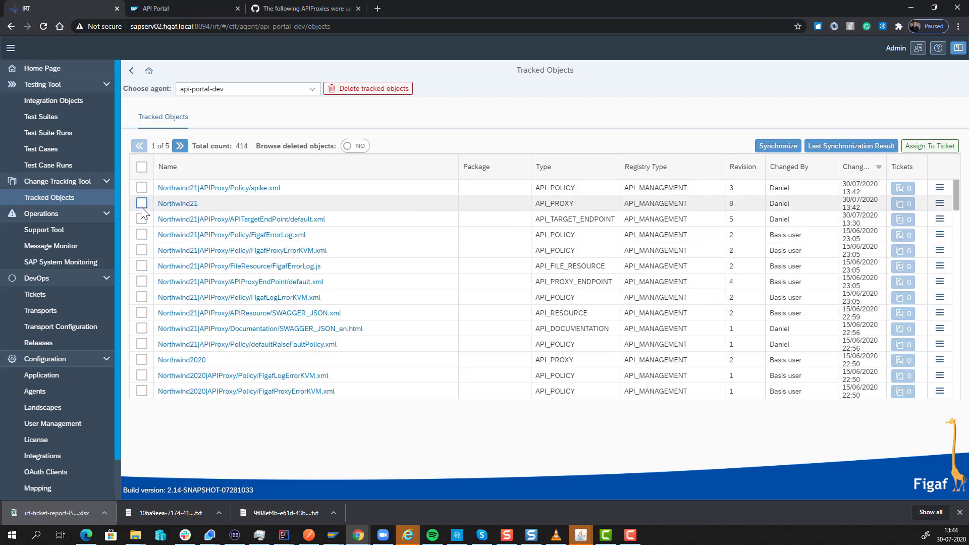
pyautogui.click(142, 188)
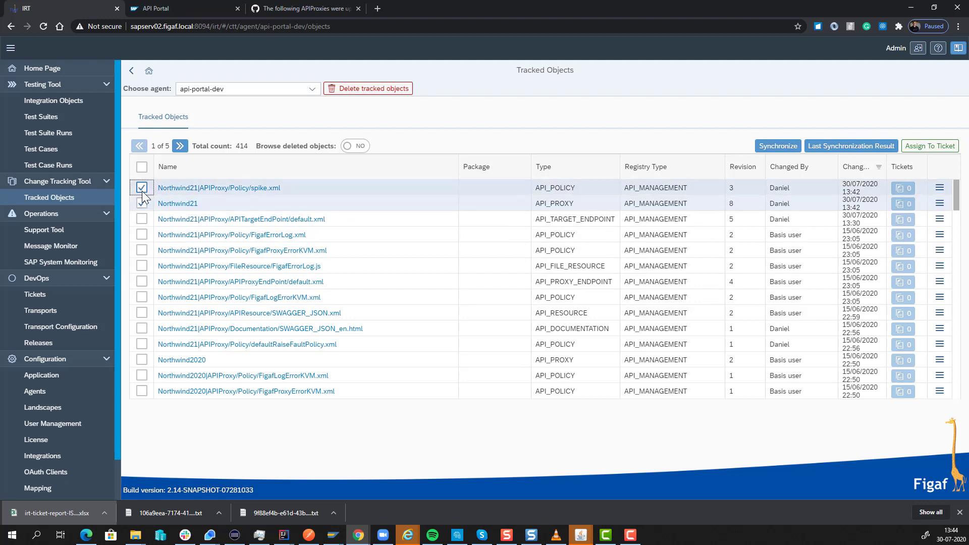
pyautogui.click(918, 148)
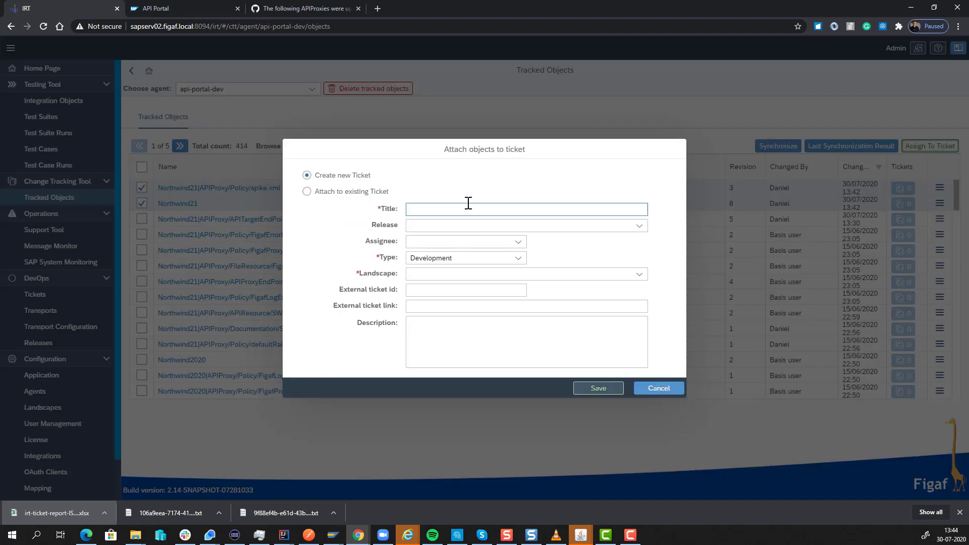
# Title the new ticket "Demo DevOps API mgt" and choose the API mgt landscape.
pyautogui.click(468, 207)
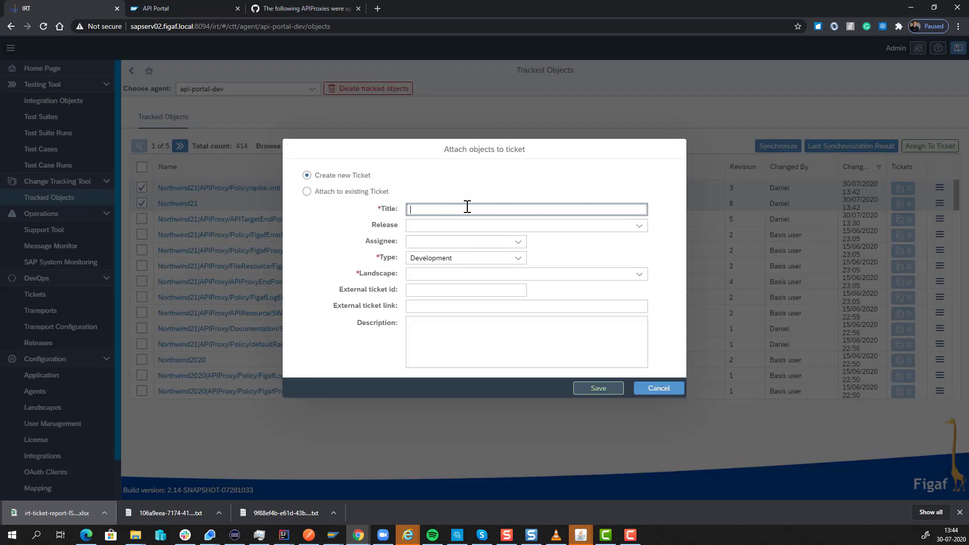
pyautogui.write('Demo DevOps API mgt')
pyautogui.hotkey('ctrl', 'a')
pyautogui.hotkey('ctrl', 'c')
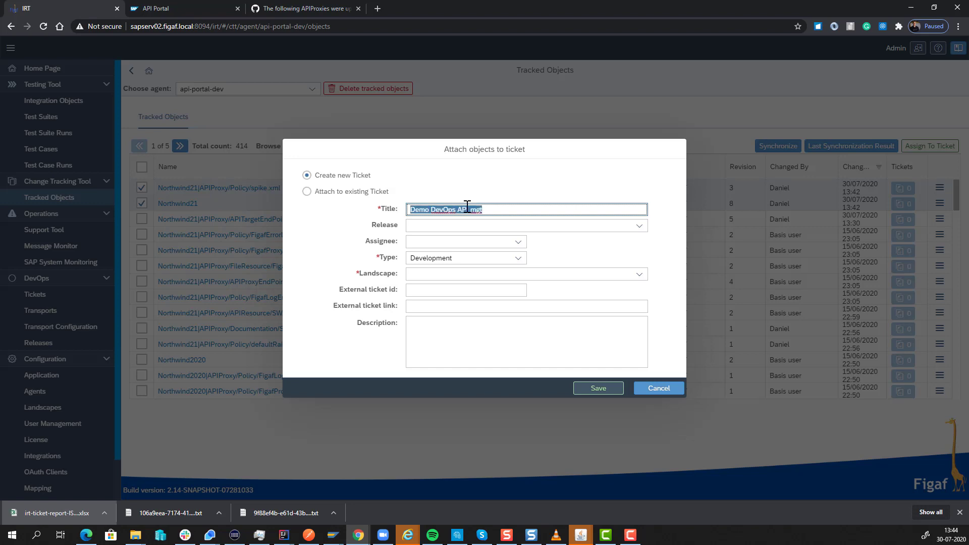
pyautogui.click(639, 274)
pyautogui.click(605, 298)
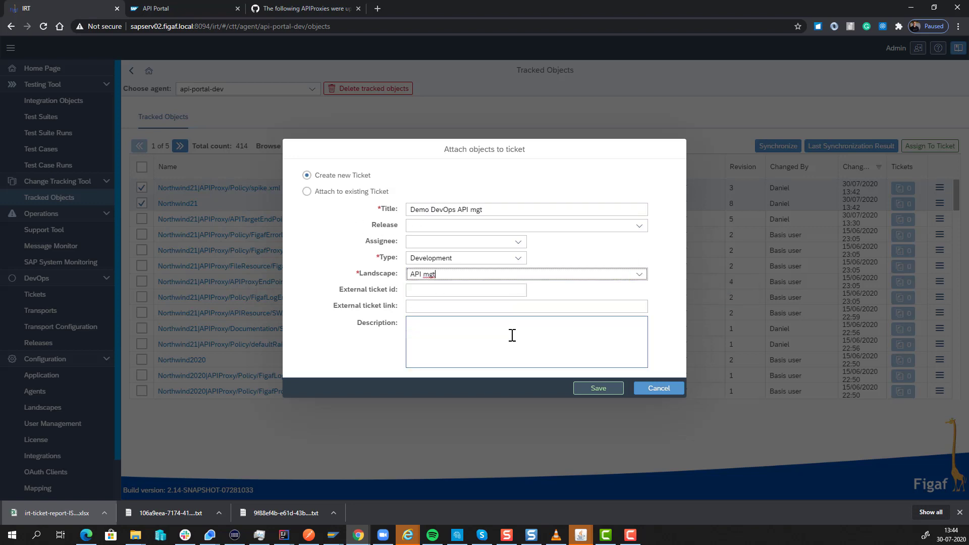
# Copy the title into the ticket's description, enter Jira-339 as the external ticket id, and save the ticket.
pyautogui.click(502, 335)
pyautogui.hotkey('ctrl', 'v')
pyautogui.click(430, 290)
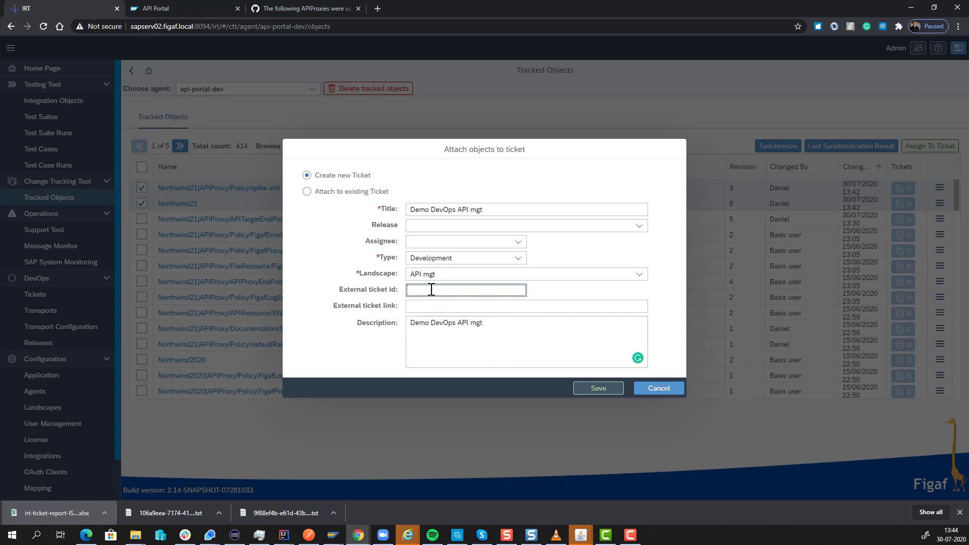
pyautogui.write('Jira-339')
pyautogui.press('Tab')
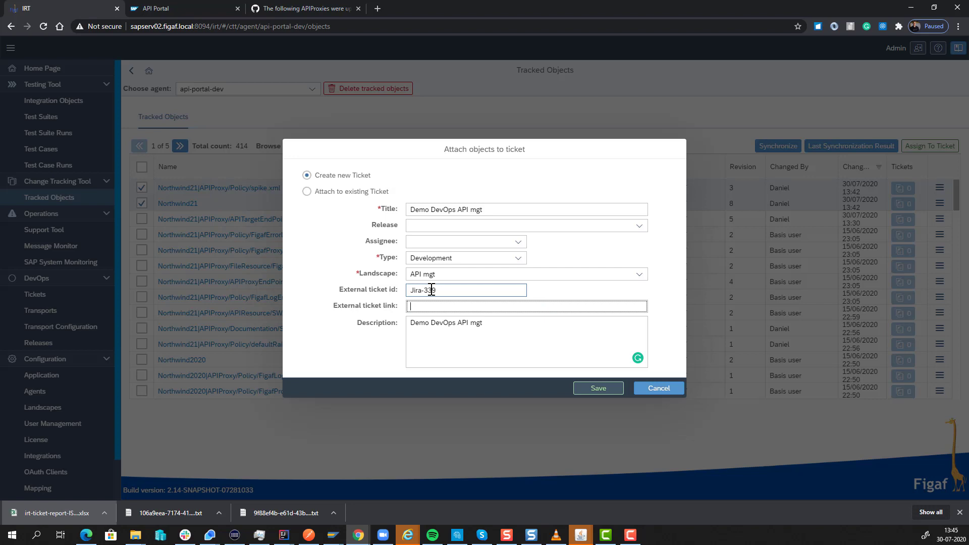
pyautogui.click(598, 389)
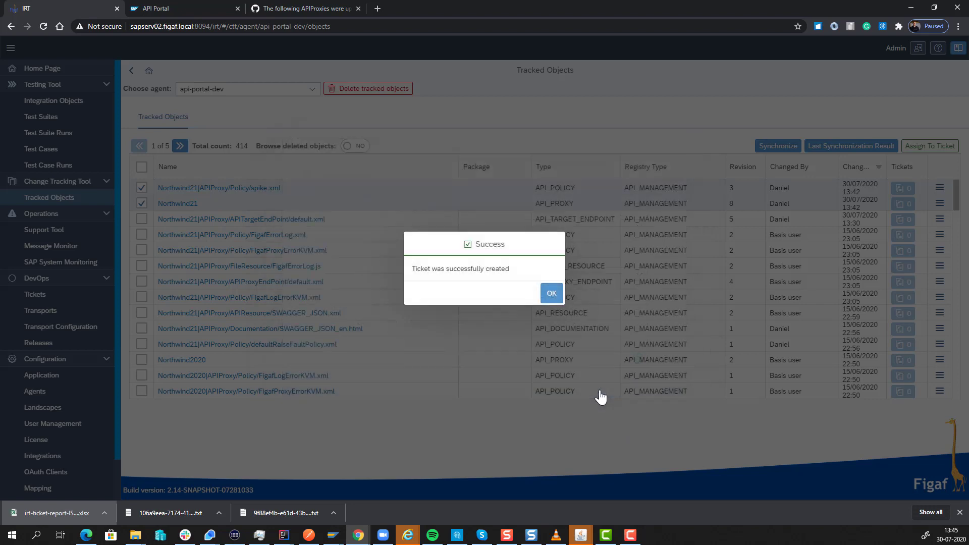
pyautogui.click(551, 294)
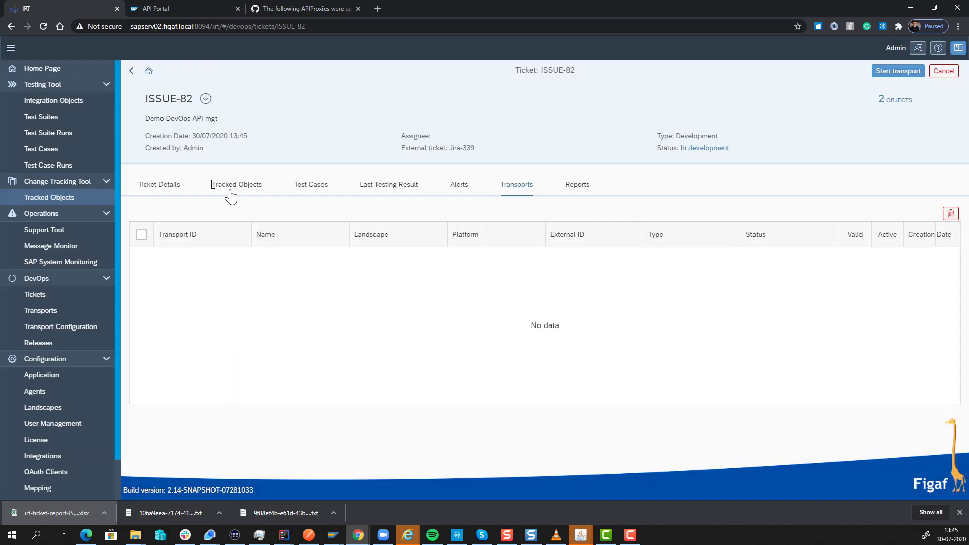
# Check the new ticket's tracked objects and test cases, and start its transport.
pyautogui.click(230, 187)
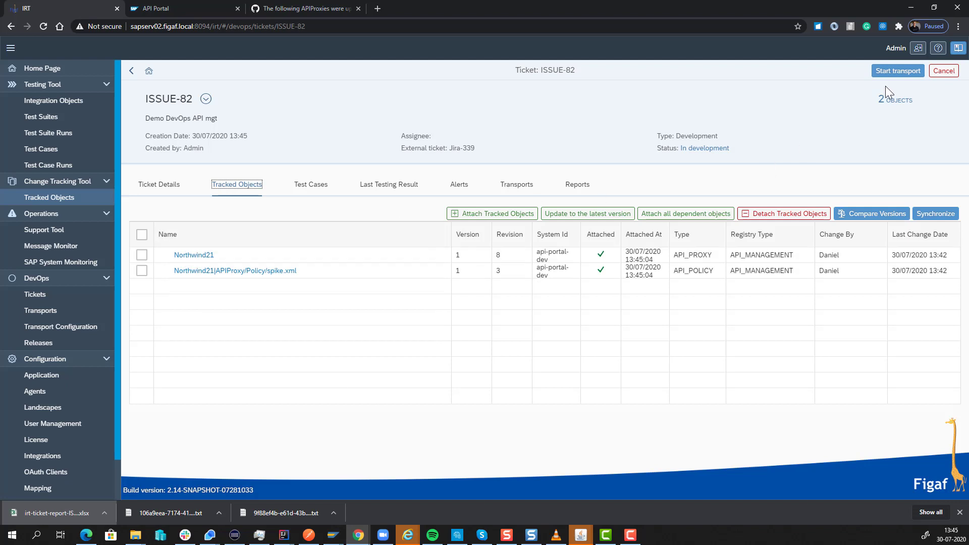
pyautogui.click(317, 189)
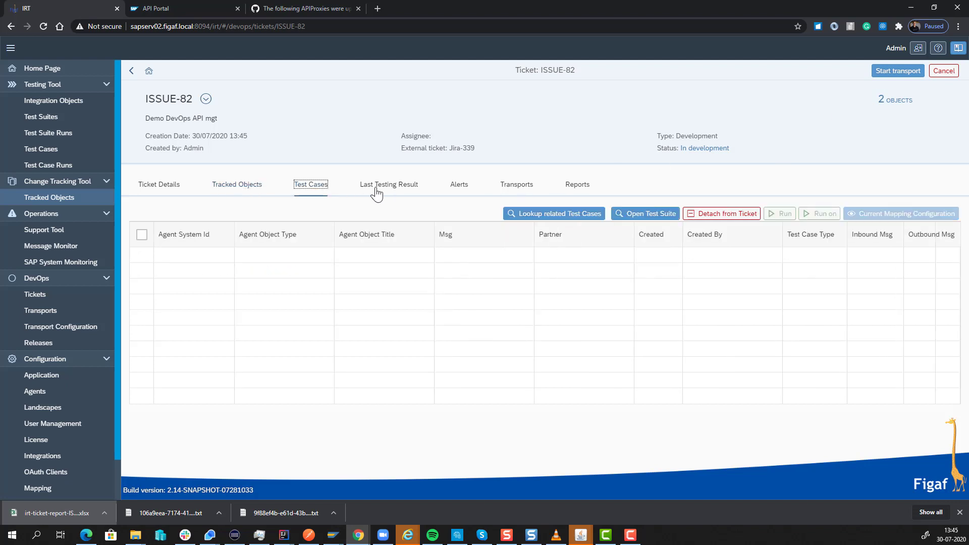
pyautogui.click(898, 75)
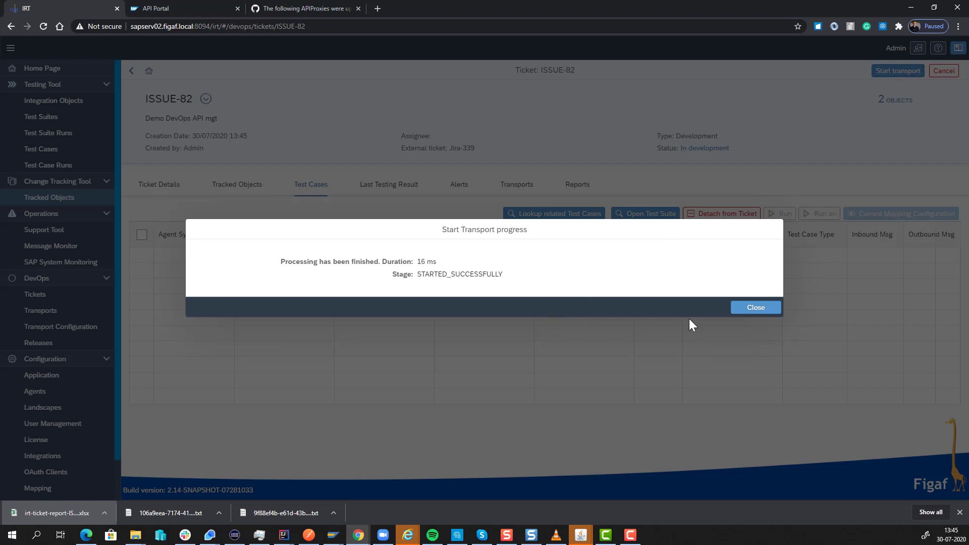
pyautogui.click(743, 306)
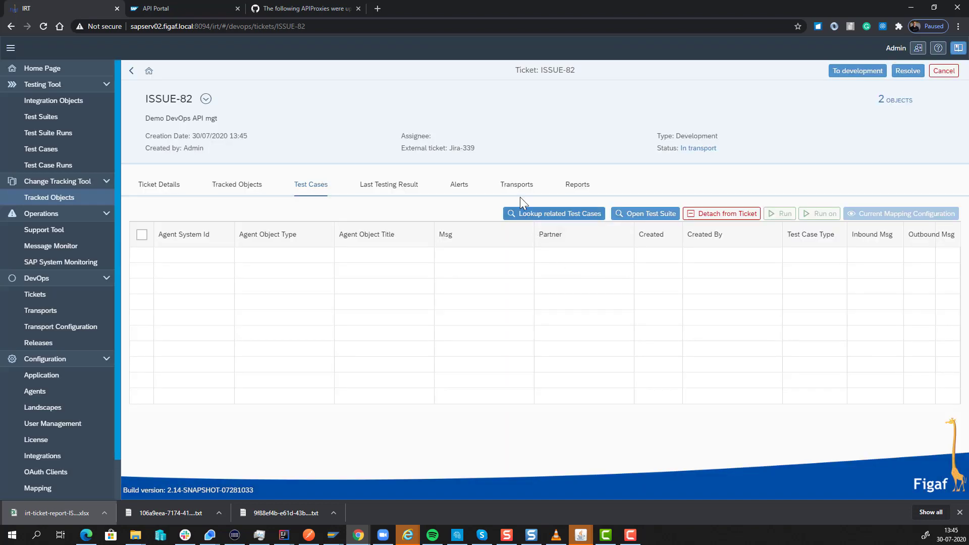
# Open the ticket's transport of API Proxy objects and import it into the DGRAPIDev (QA) system.
pyautogui.click(519, 185)
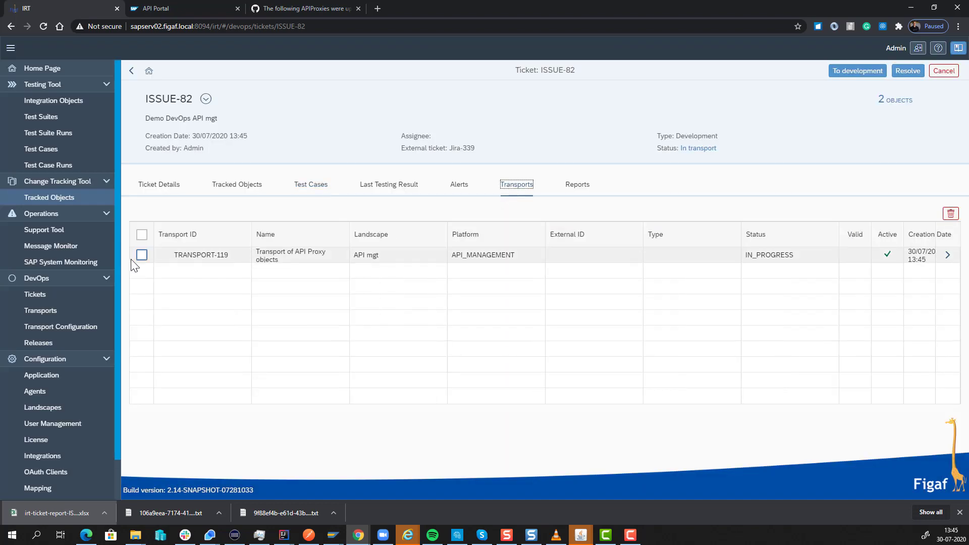
pyautogui.click(948, 256)
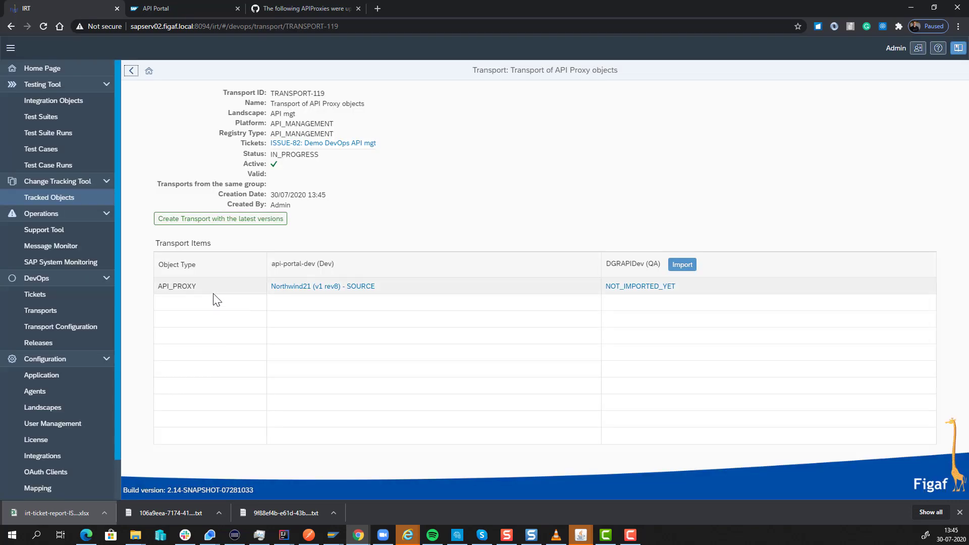
pyautogui.click(694, 268)
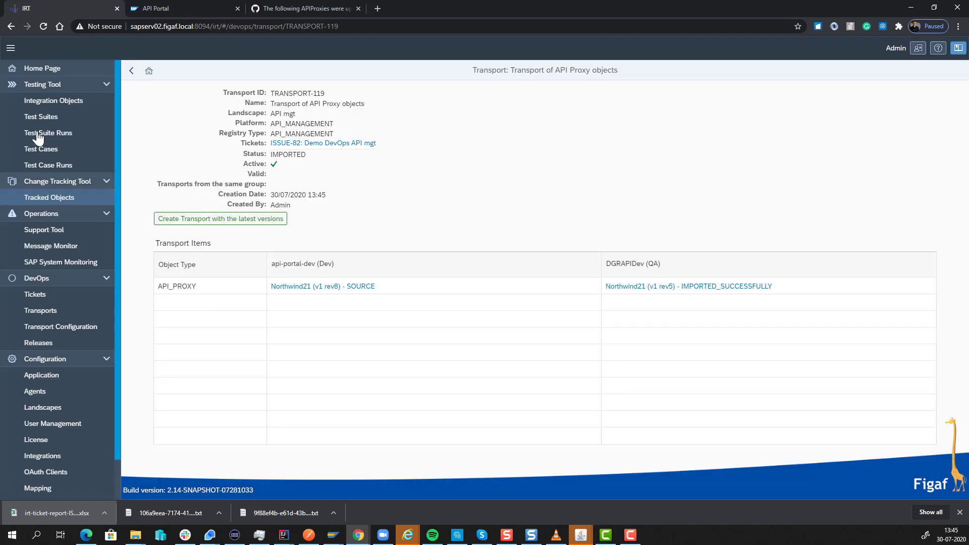
# Go to the API Portal of DGRAPIDev (QA) from the IRT home page and open the Northwind21 API.
pyautogui.click(45, 72)
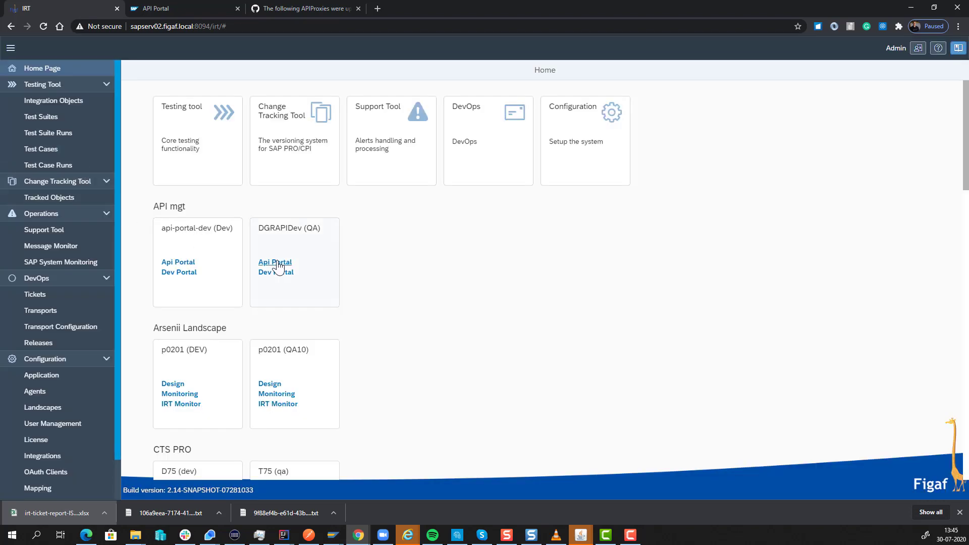
pyautogui.click(277, 263)
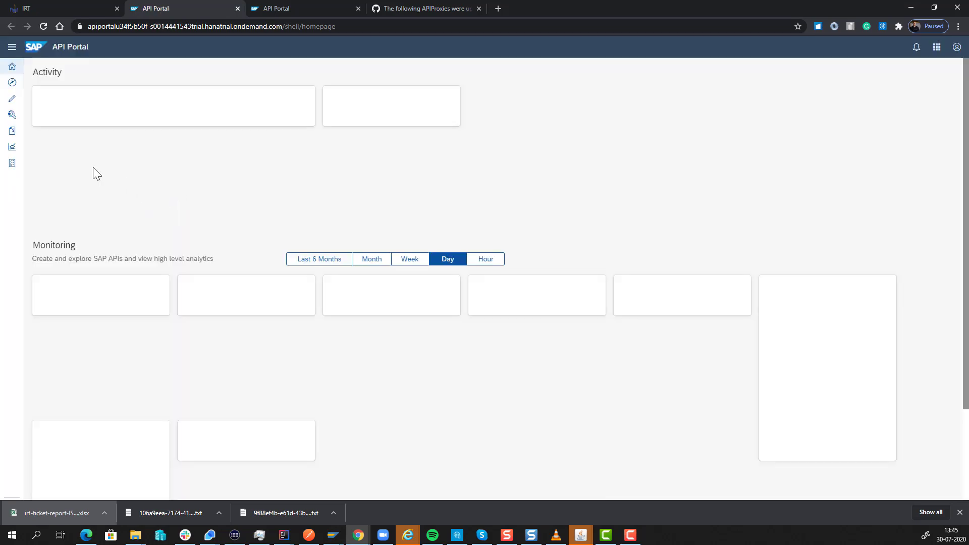
pyautogui.click(12, 103)
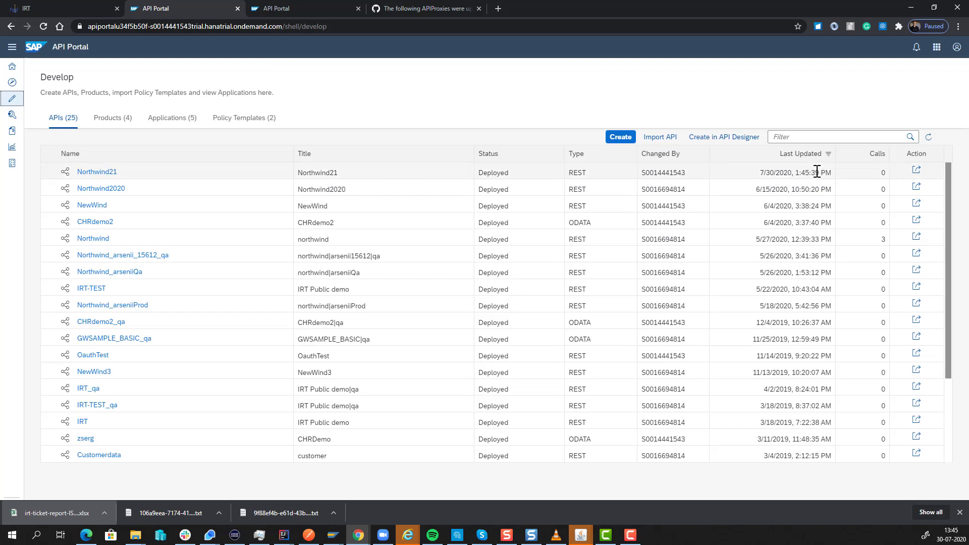
pyautogui.click(99, 174)
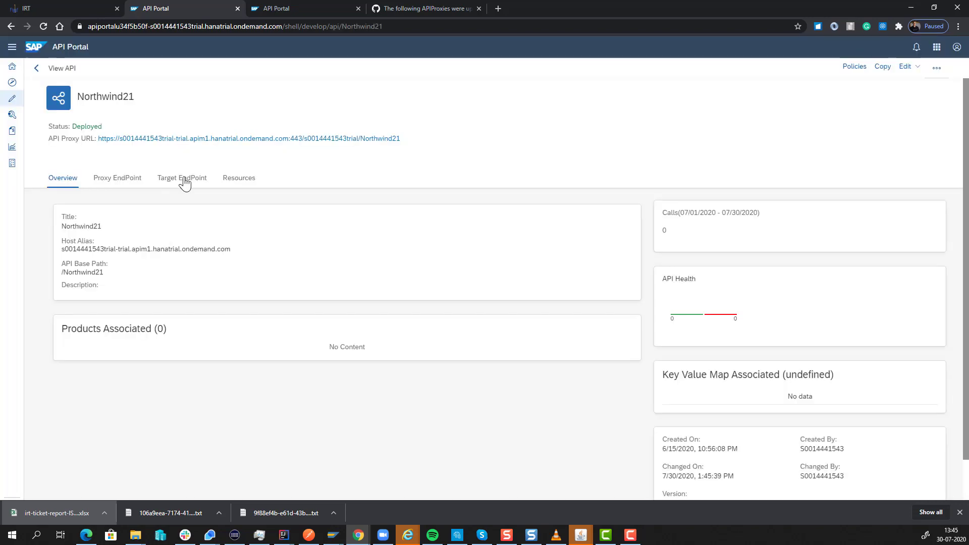
# Open Northwind21's policies and inspect the Rate of the spike policy in the ProxyEndpoint PreFlow.
pyautogui.click(855, 68)
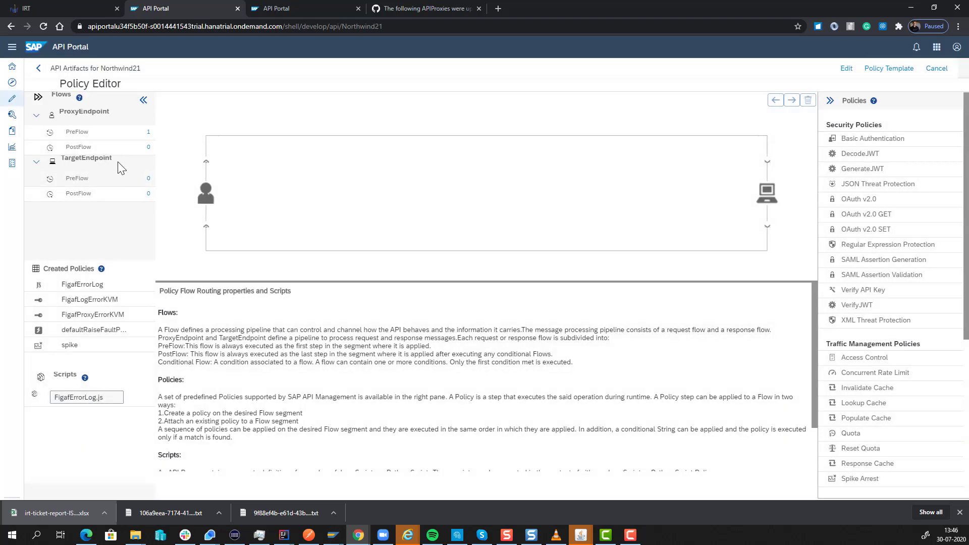
pyautogui.click(110, 135)
pyautogui.click(478, 137)
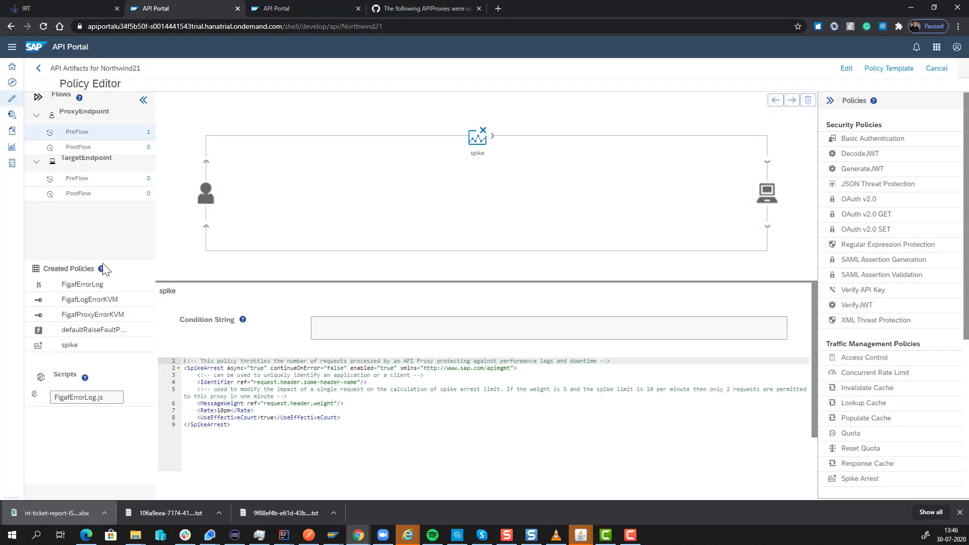
pyautogui.moveTo(218, 410); pyautogui.dragTo(267, 418)
# Return to IRT, open the "Demo DevOps API mgt" ticket and resolve it.
pyautogui.click(29, 11)
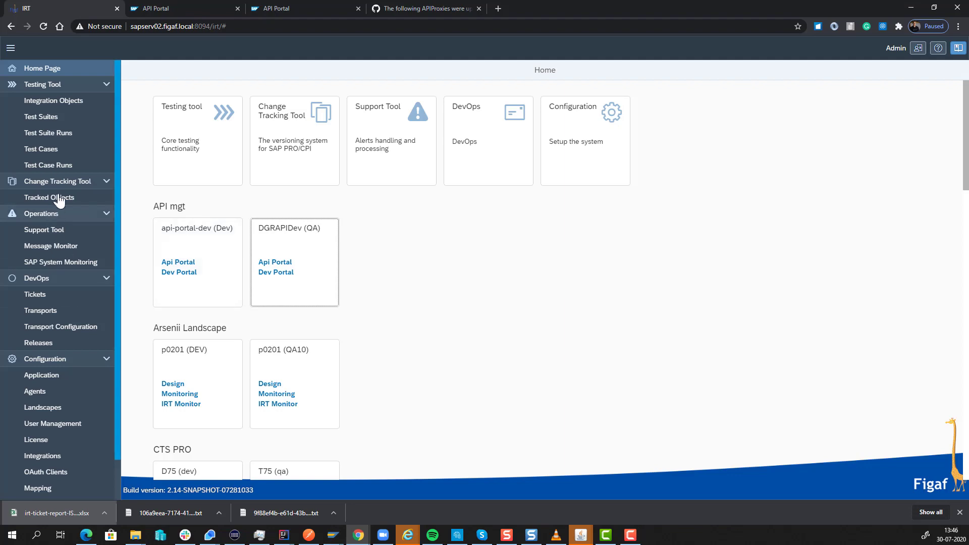
pyautogui.click(45, 300)
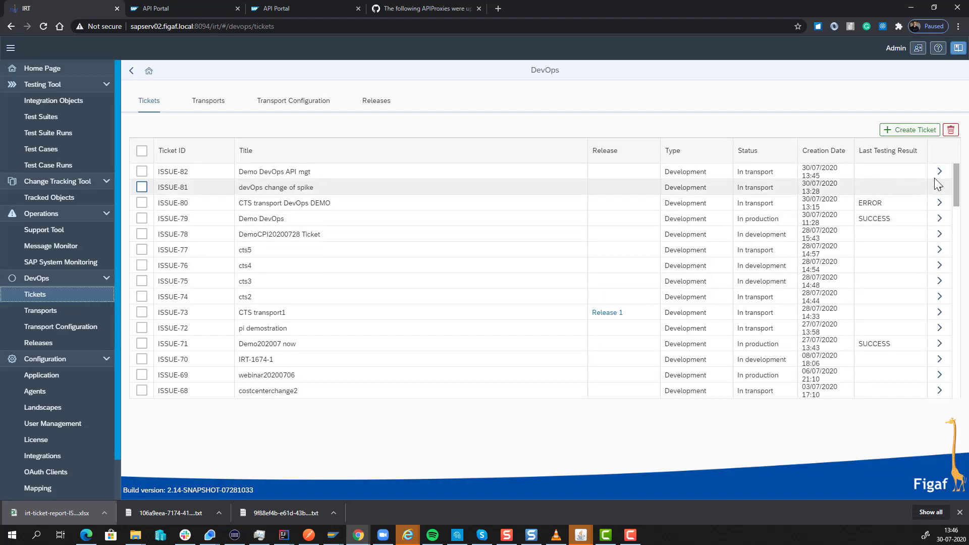
pyautogui.click(934, 175)
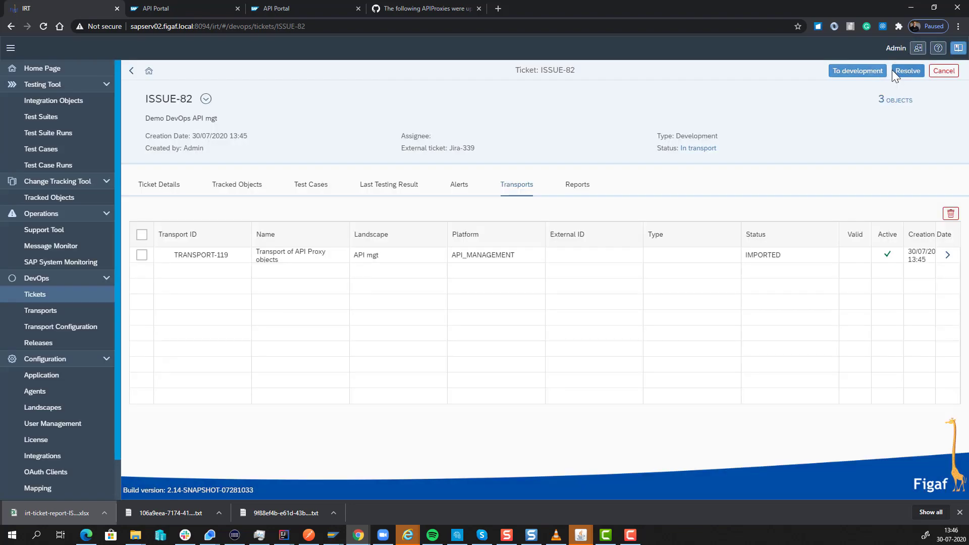
pyautogui.click(903, 74)
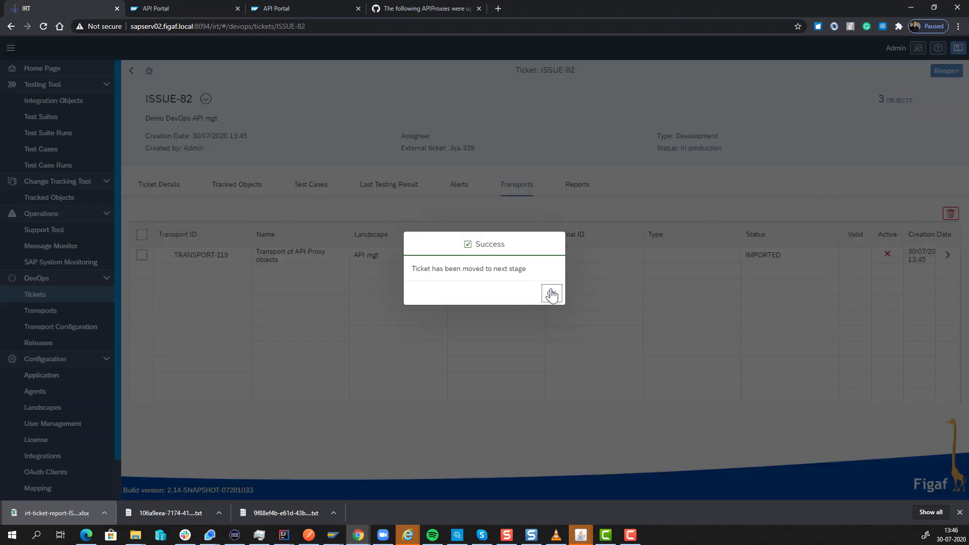
pyautogui.click(550, 291)
# Generate a report for the ticket, refresh the report list and download the generated file.
pyautogui.click(579, 191)
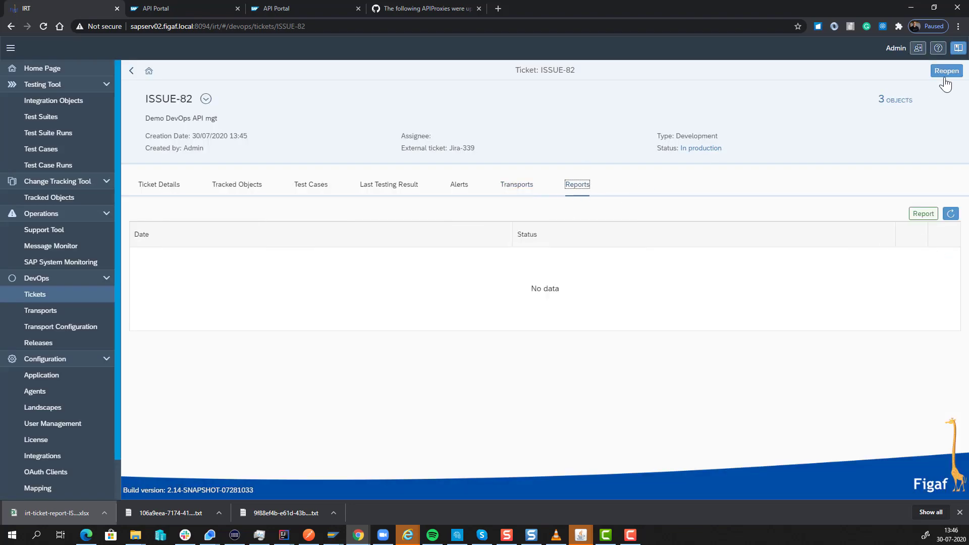
pyautogui.click(923, 214)
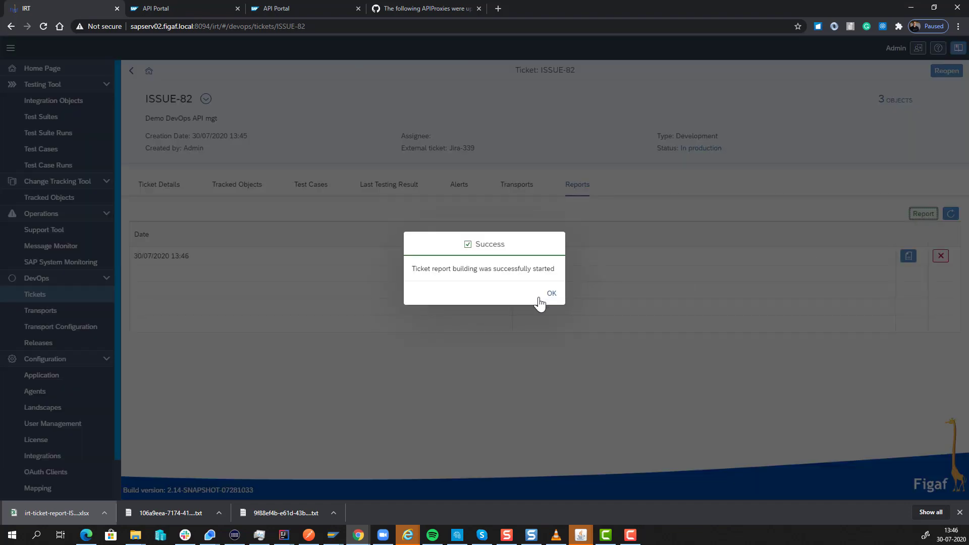
pyautogui.click(538, 300)
pyautogui.click(951, 214)
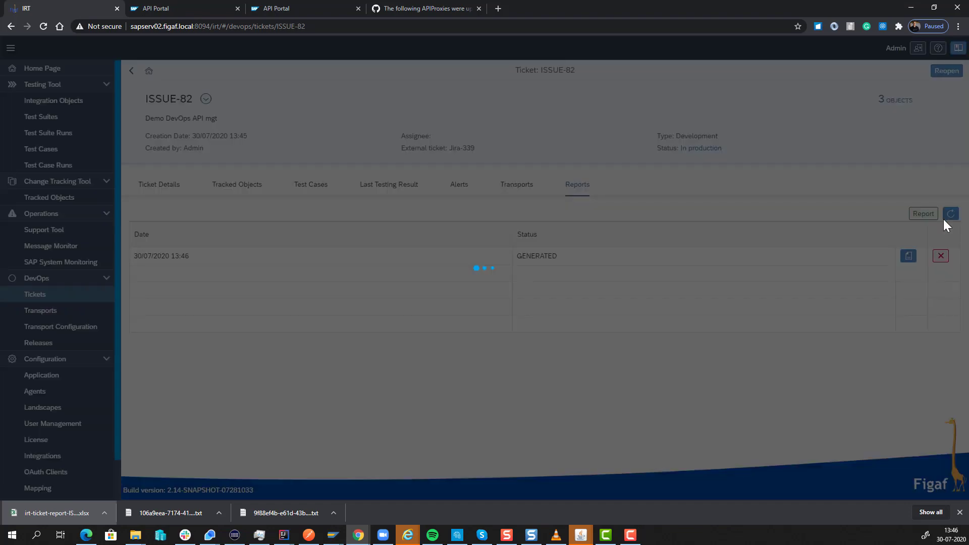
pyautogui.click(909, 256)
# Open the downloaded ticket report in Excel and review its Information and Attached objects sheets.
pyautogui.click(50, 513)
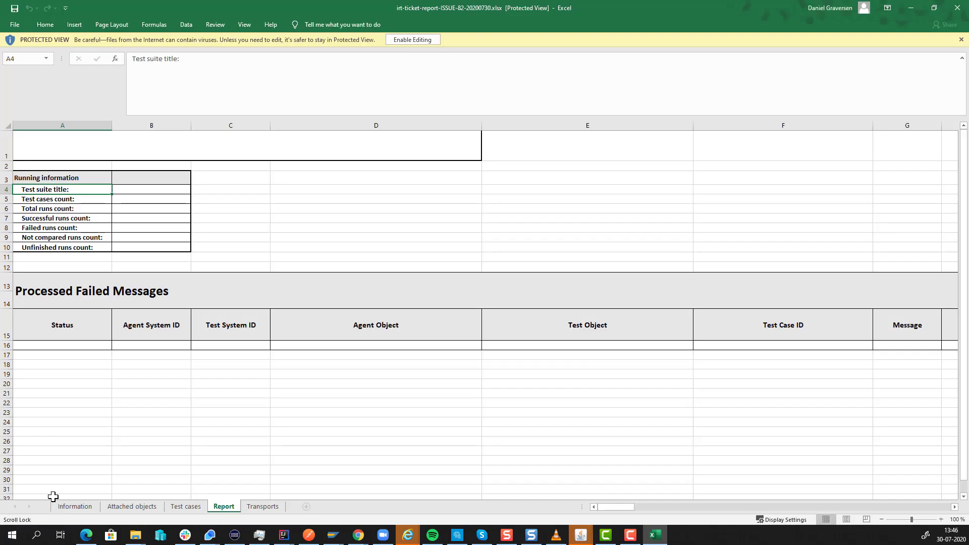
pyautogui.click(82, 508)
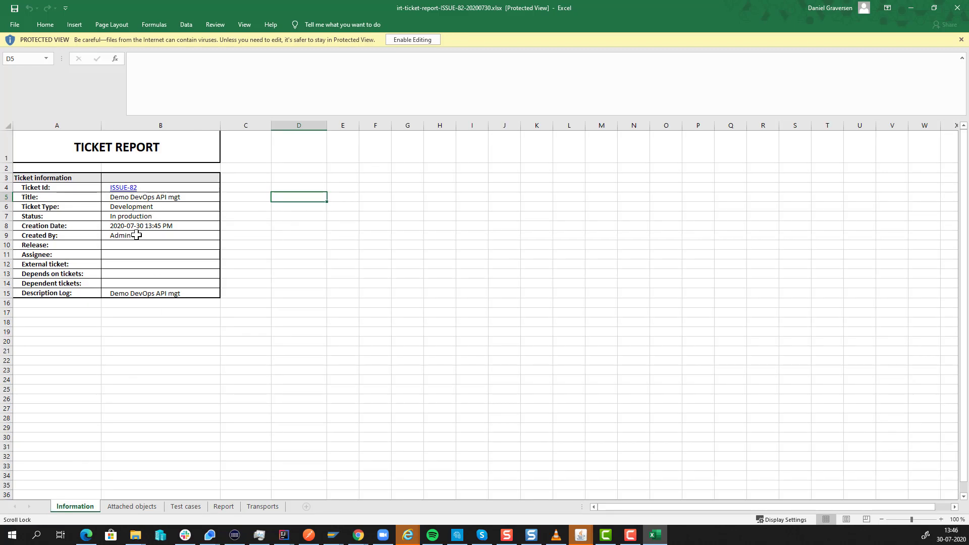
pyautogui.click(128, 508)
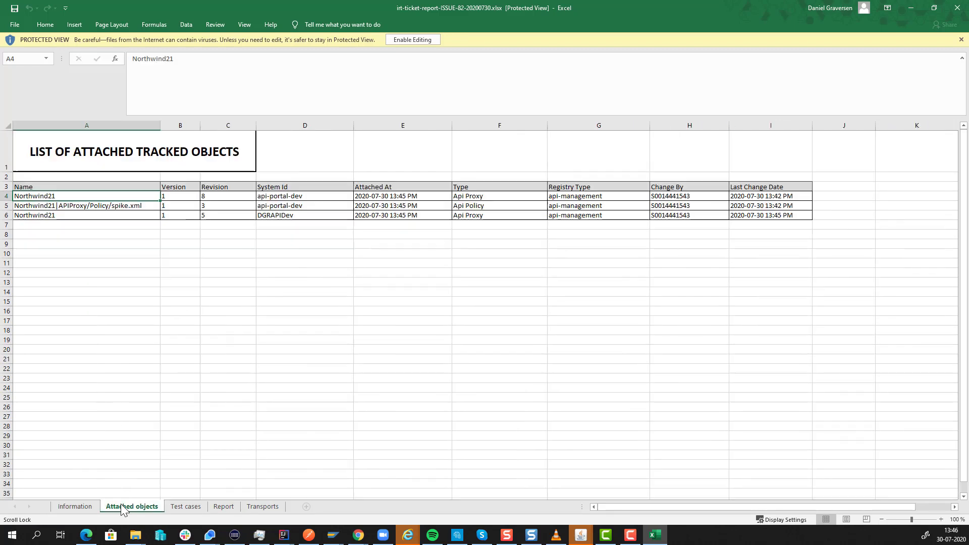
pyautogui.moveTo(112, 197); pyautogui.dragTo(153, 222)
pyautogui.click(103, 216)
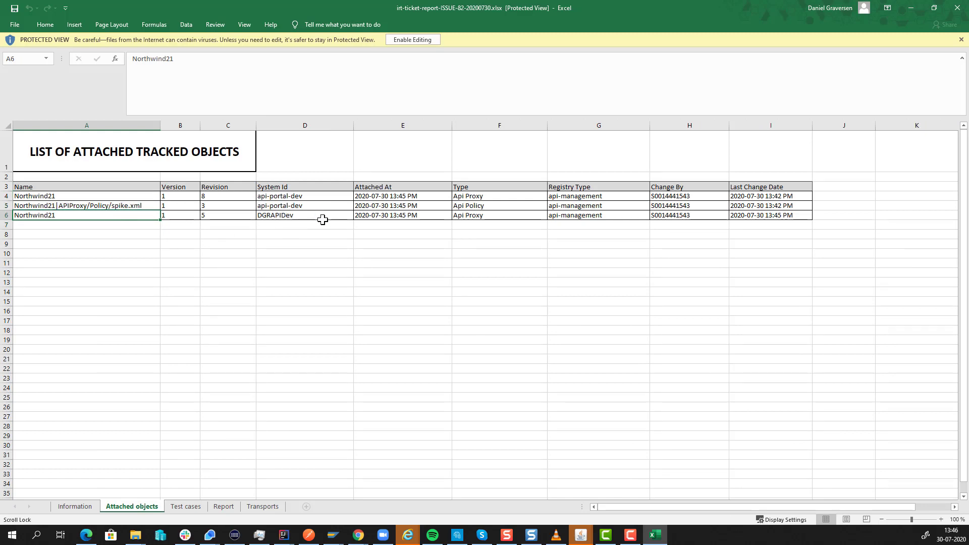
# Check the DGRAPIDev row of the attached objects, review the Test cases, Report and Transports sheets, and close the report workbook.
pyautogui.moveTo(321, 215); pyautogui.dragTo(114, 219)
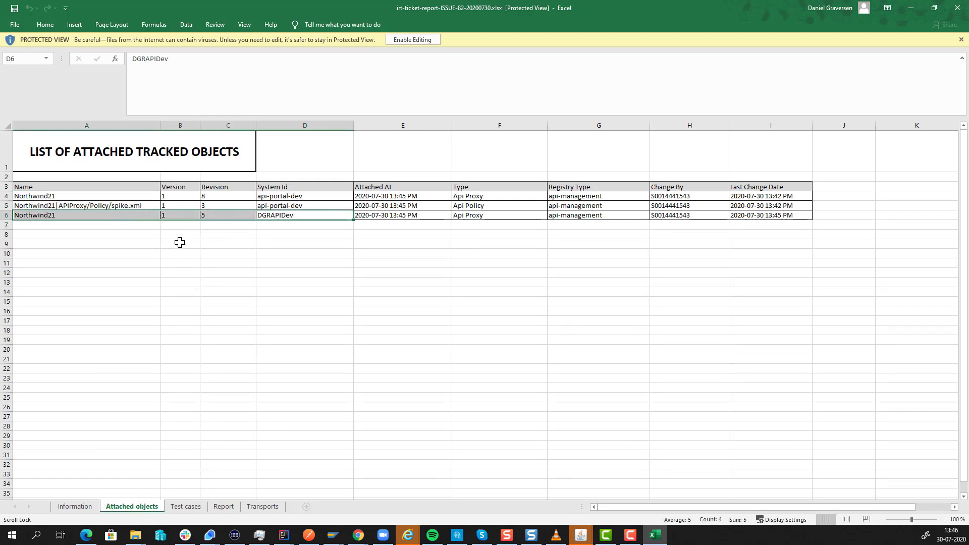
pyautogui.click(185, 506)
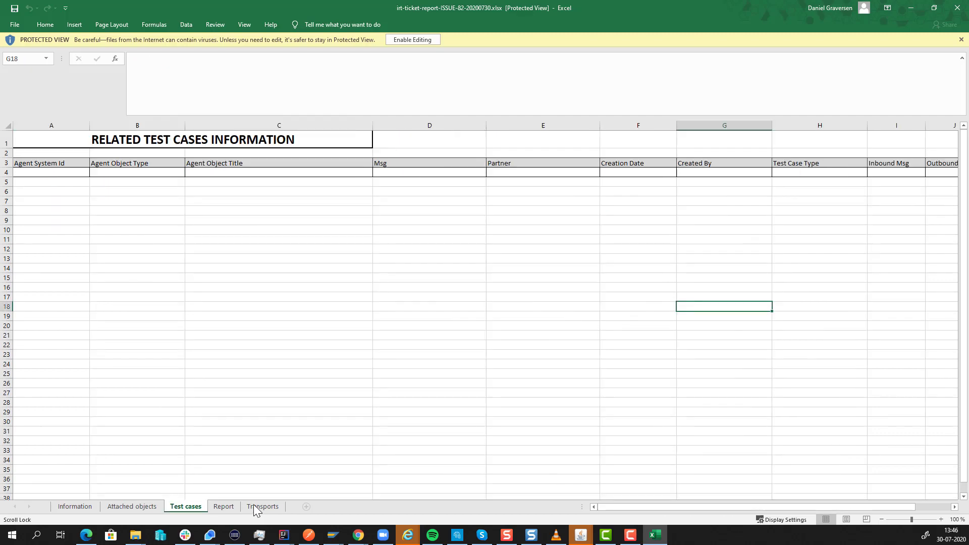
pyautogui.click(259, 506)
pyautogui.click(235, 507)
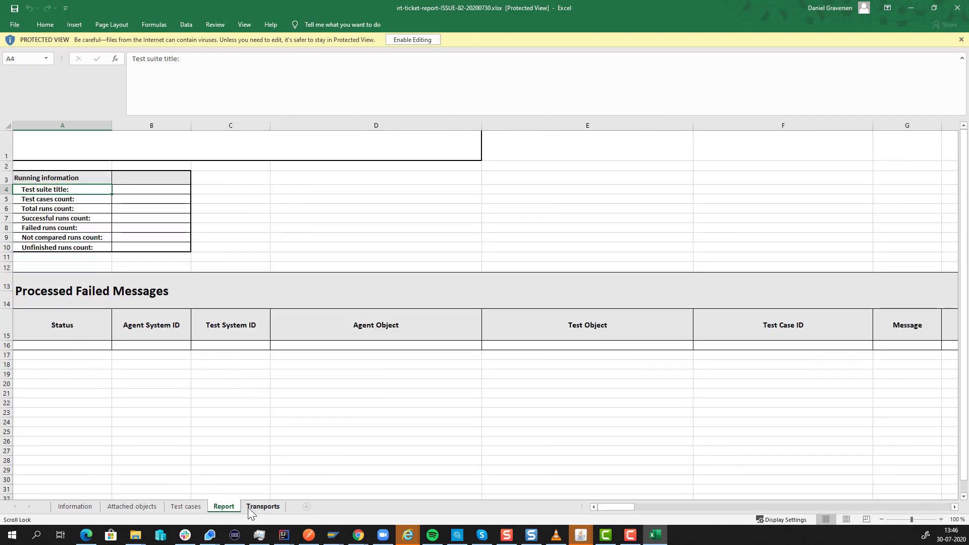
pyautogui.click(247, 507)
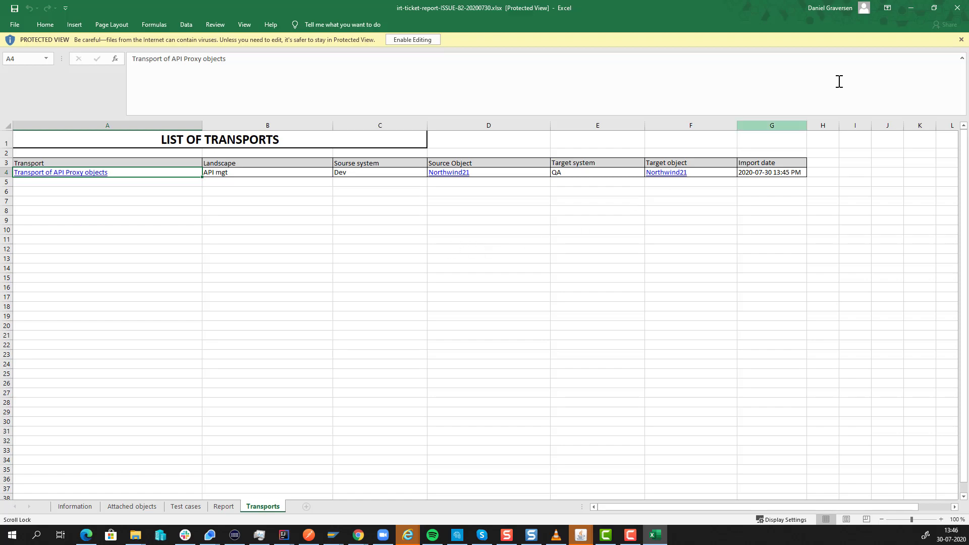
pyautogui.click(958, 8)
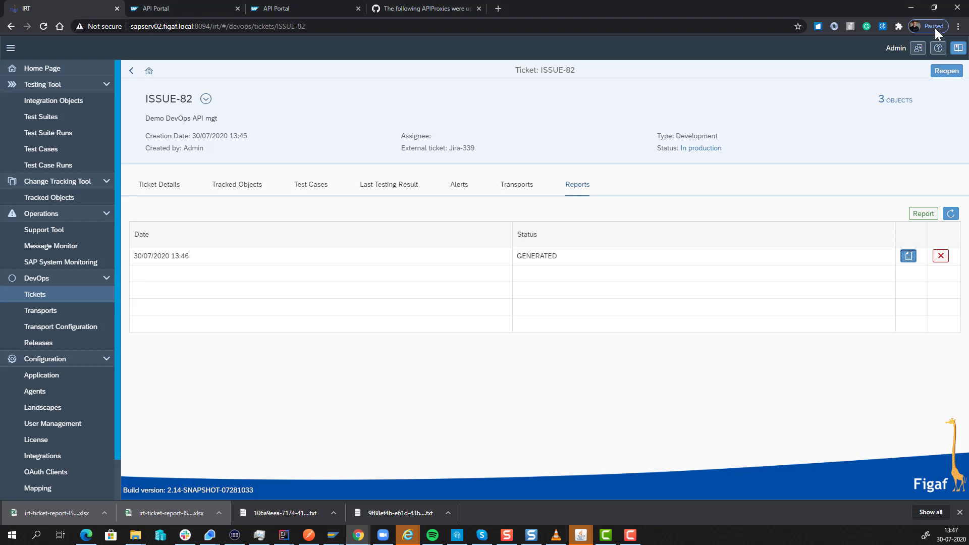
# Open IRT's Support Tool and show the alerts of the "api-portal-dev - test" consumer.
pyautogui.click(67, 233)
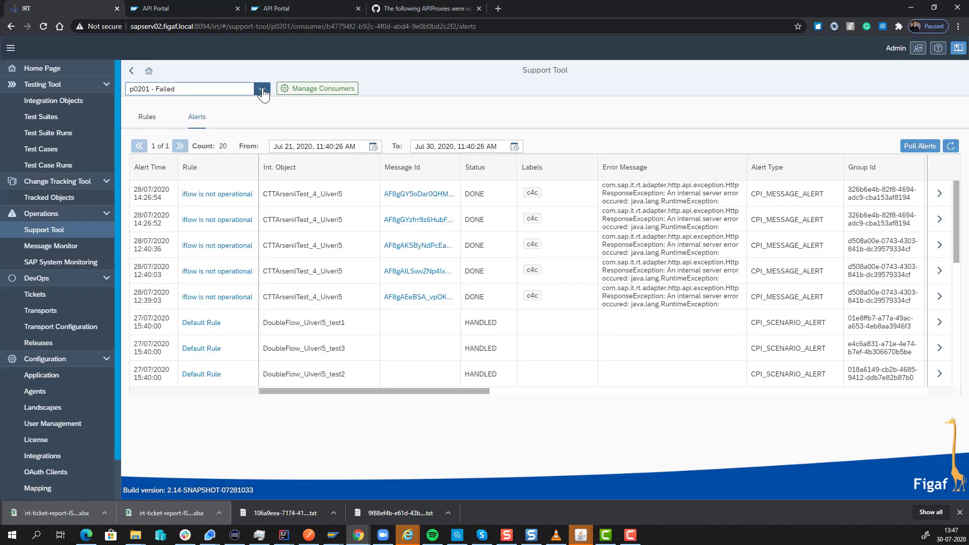
pyautogui.click(261, 89)
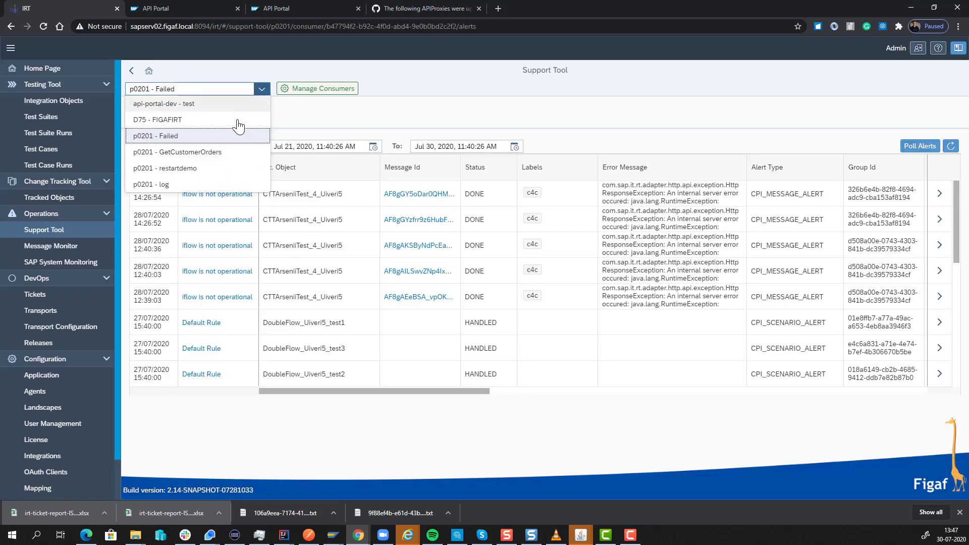
pyautogui.click(206, 109)
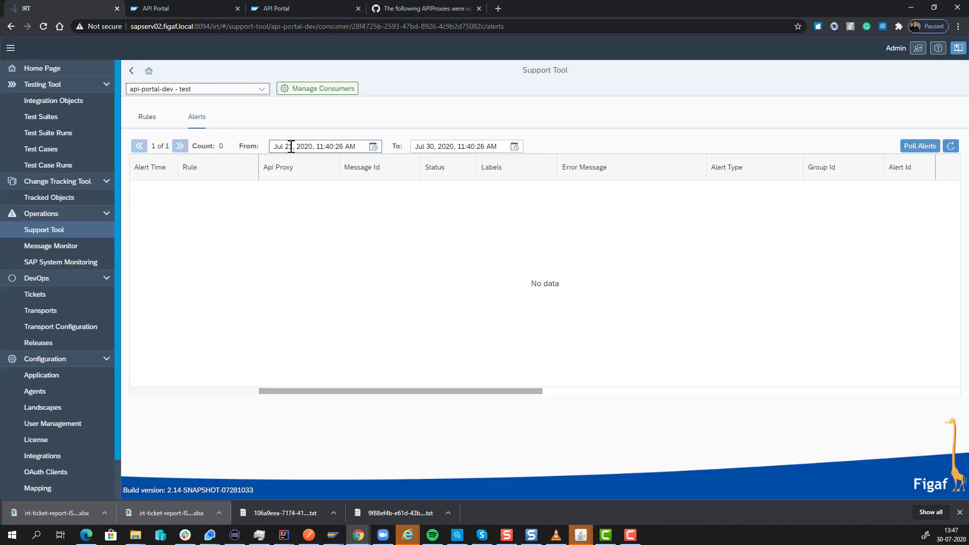
# Set the start date of the alert period to Jun 1, 2020.
pyautogui.click(372, 150)
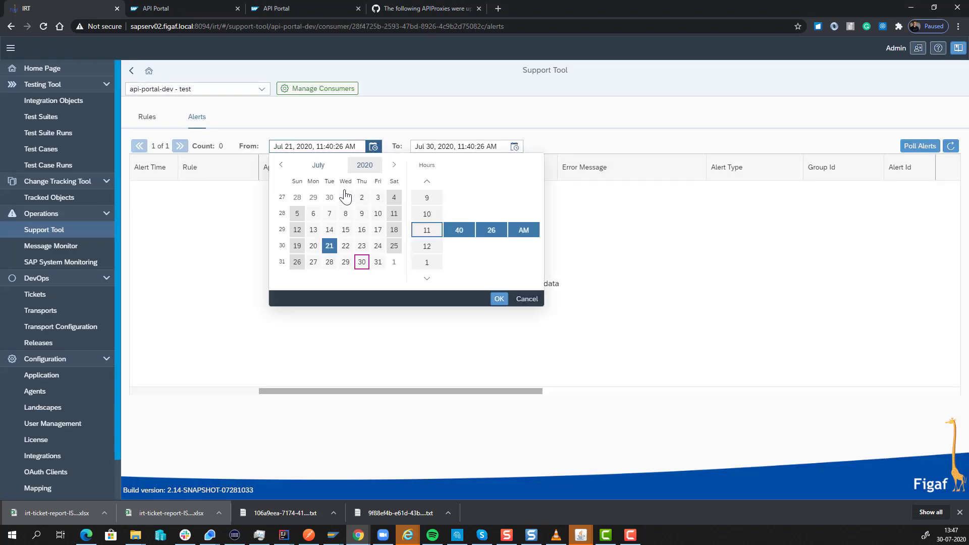
pyautogui.click(287, 168)
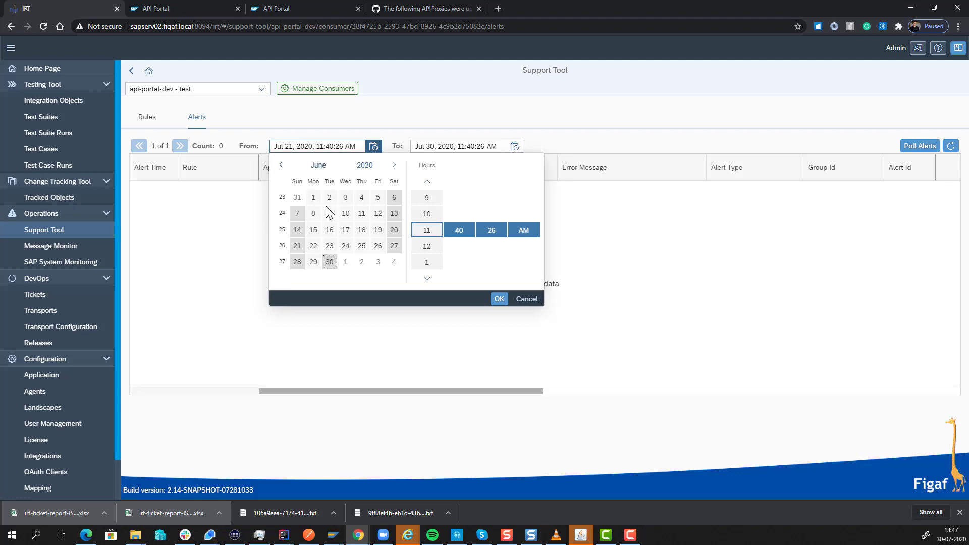
pyautogui.click(314, 197)
pyautogui.click(499, 299)
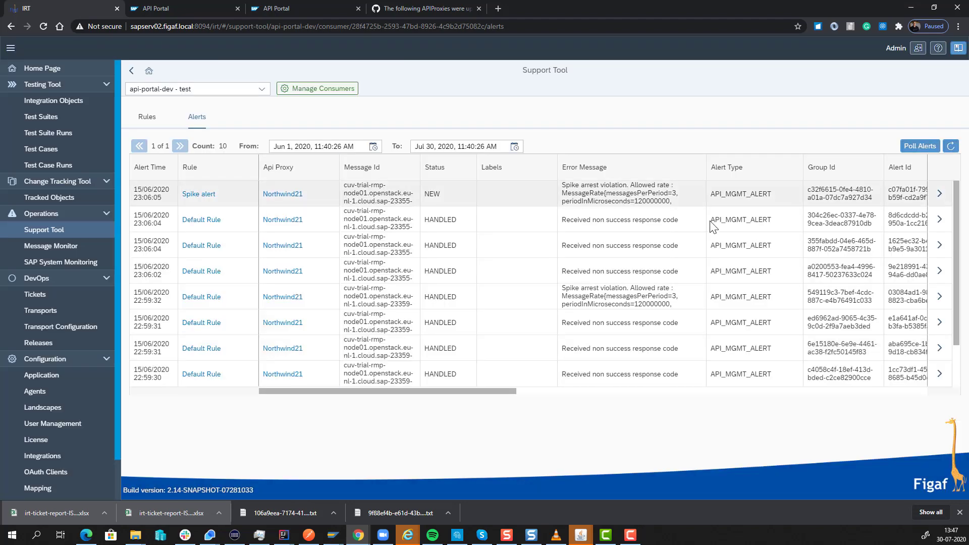
# Open the Northwind21 "Spike alert" entry with status NEW, review its metadata and error content, and open the rule behind it.
pyautogui.click(940, 194)
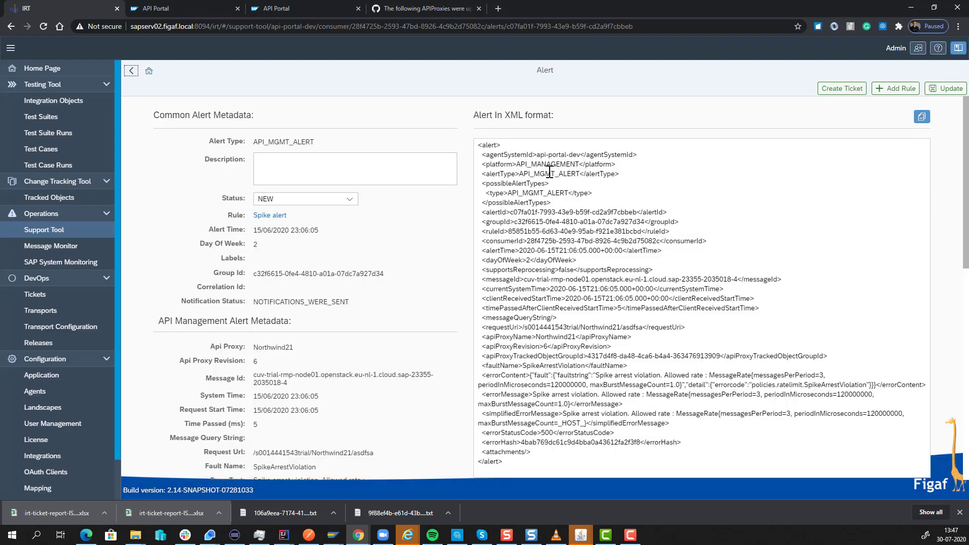
pyautogui.scroll(-3, 519, 245)
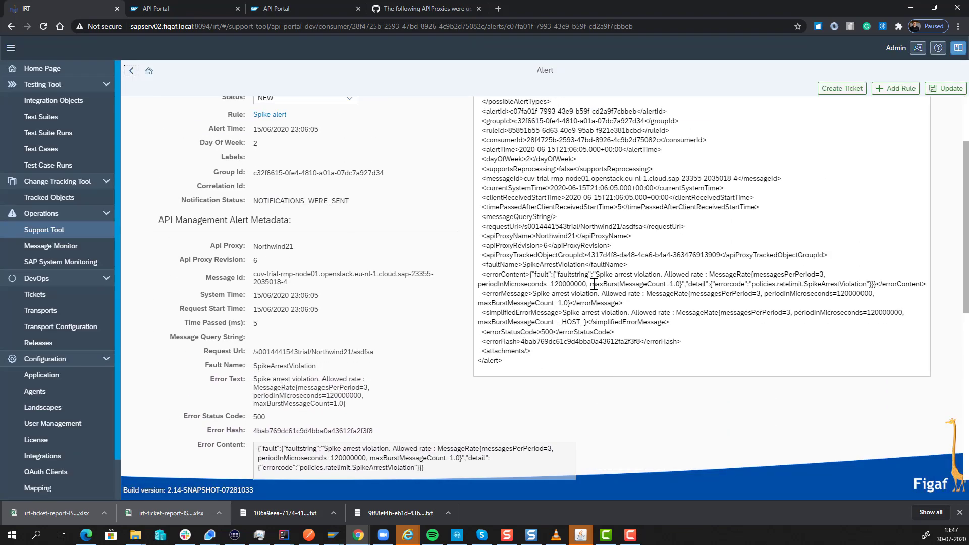
pyautogui.scroll(3, 374, 265)
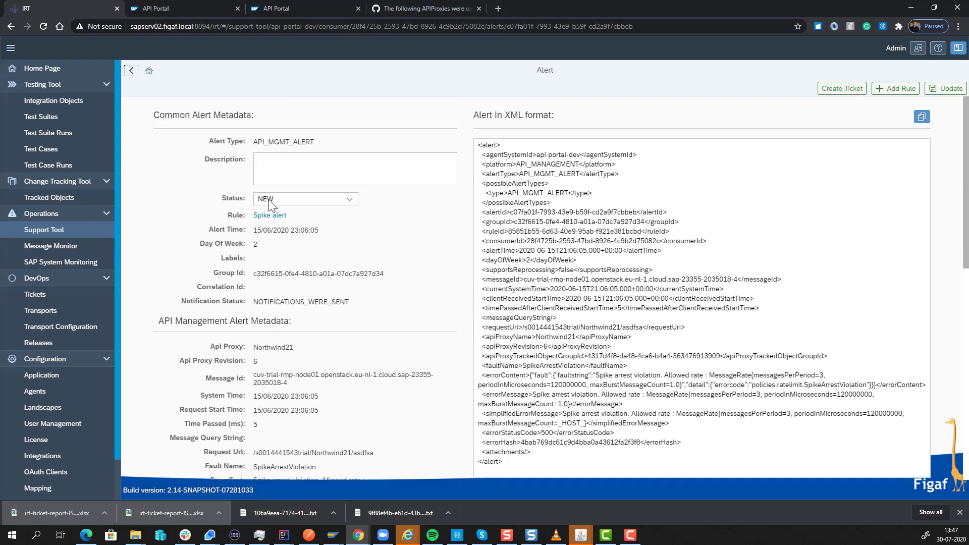
pyautogui.click(265, 211)
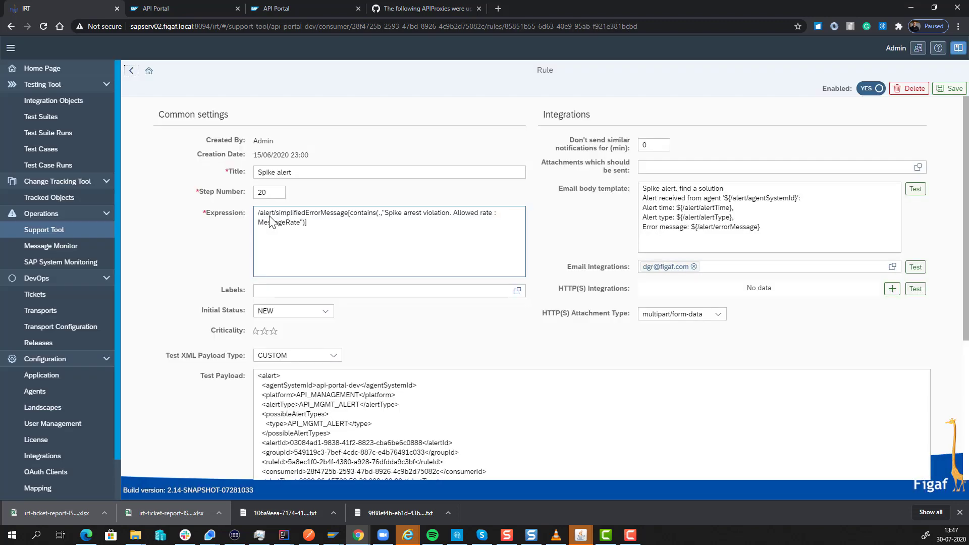